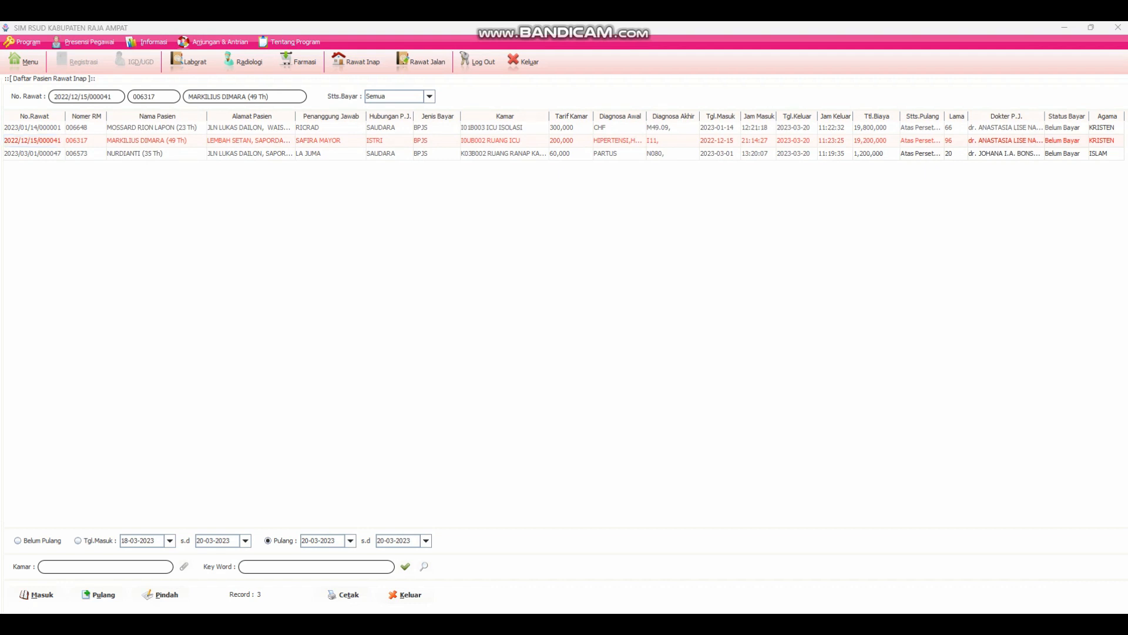
# - In Notepad, write the note "Klik 2x pada data pasien yang akan dilakukan pemeriksaan Lab"
pyautogui.write('Klik')
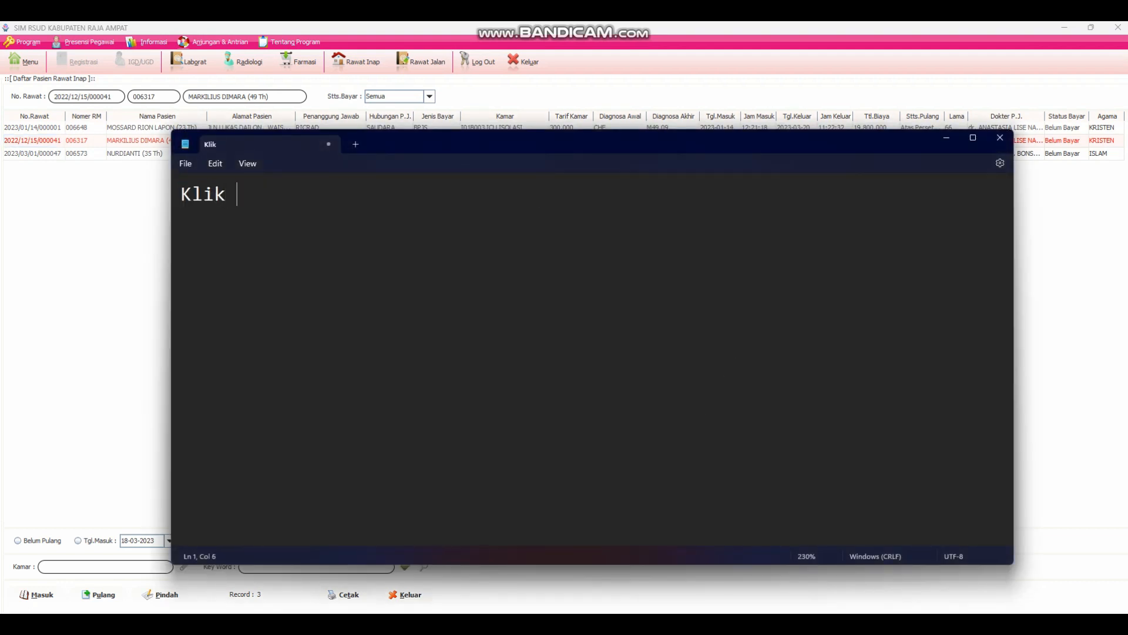
pyautogui.write(' 2x pada da')
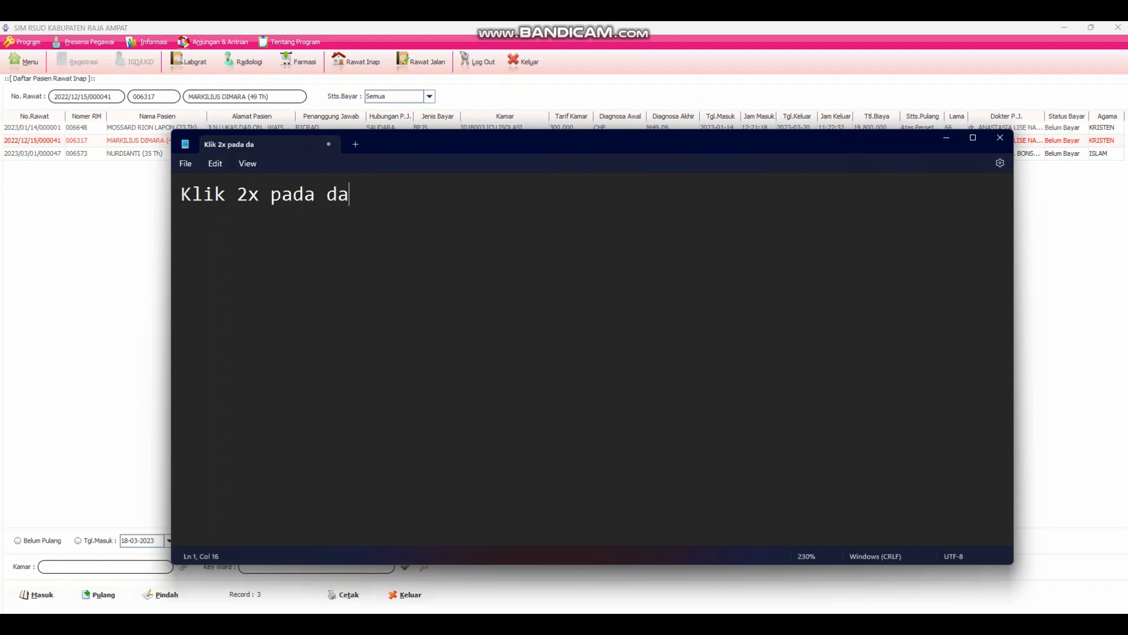
pyautogui.write('ta pasien y')
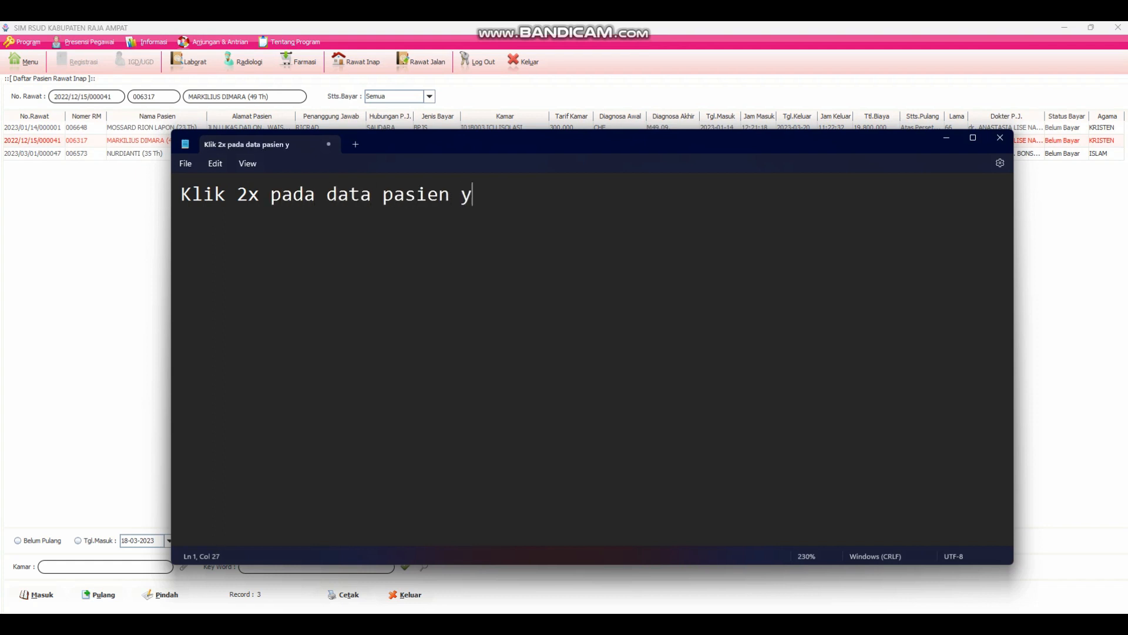
pyautogui.write('ang ak')
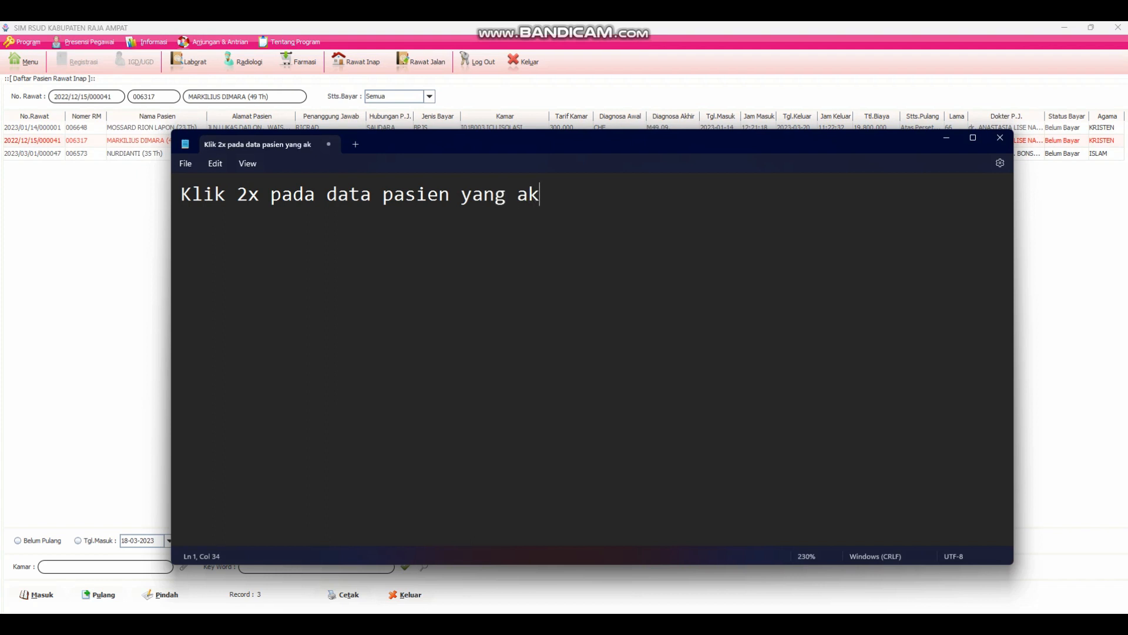
pyautogui.write('an dilakukan ')
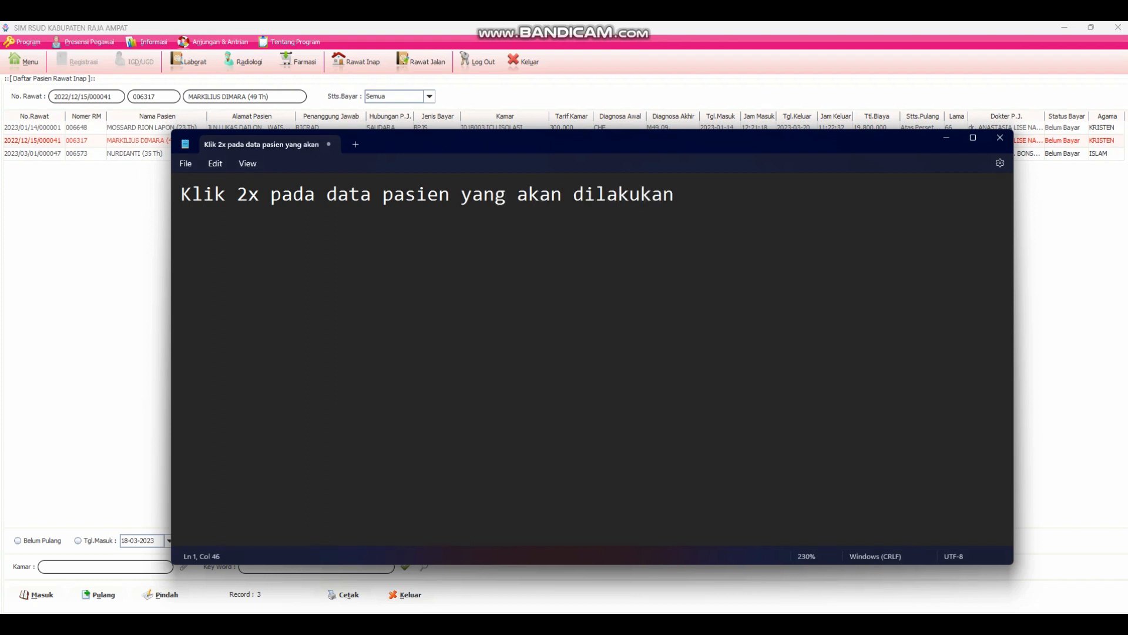
pyautogui.write('pemeriksaan Lab')
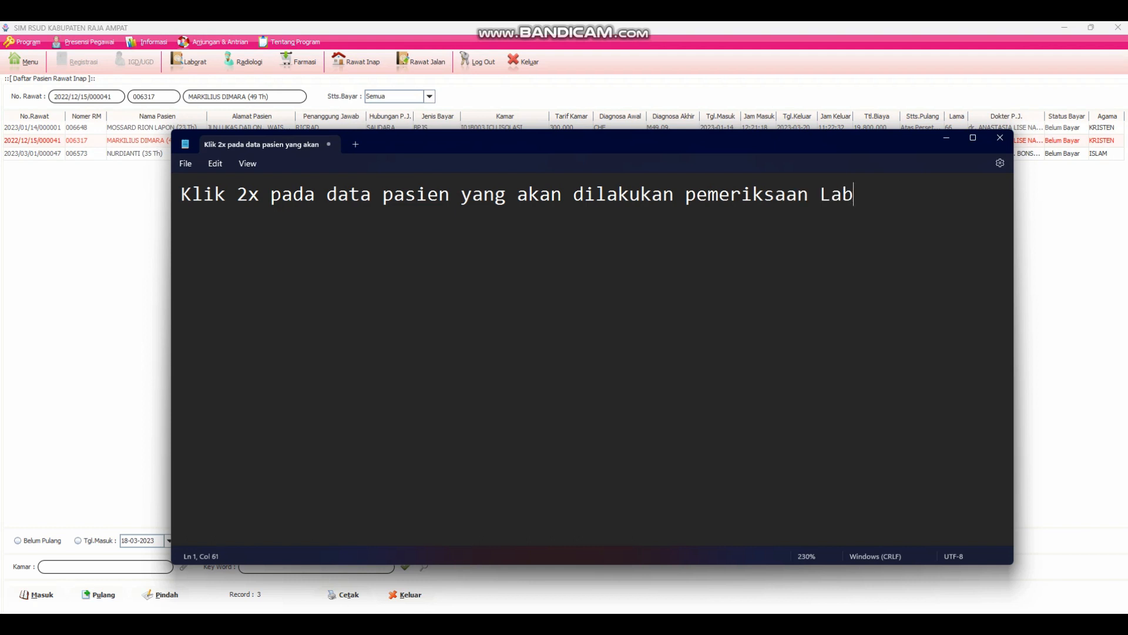
# - Return to SIM RSUD and open the inpatient treatment record of the RUANG ICU patient
pyautogui.click(104, 267)
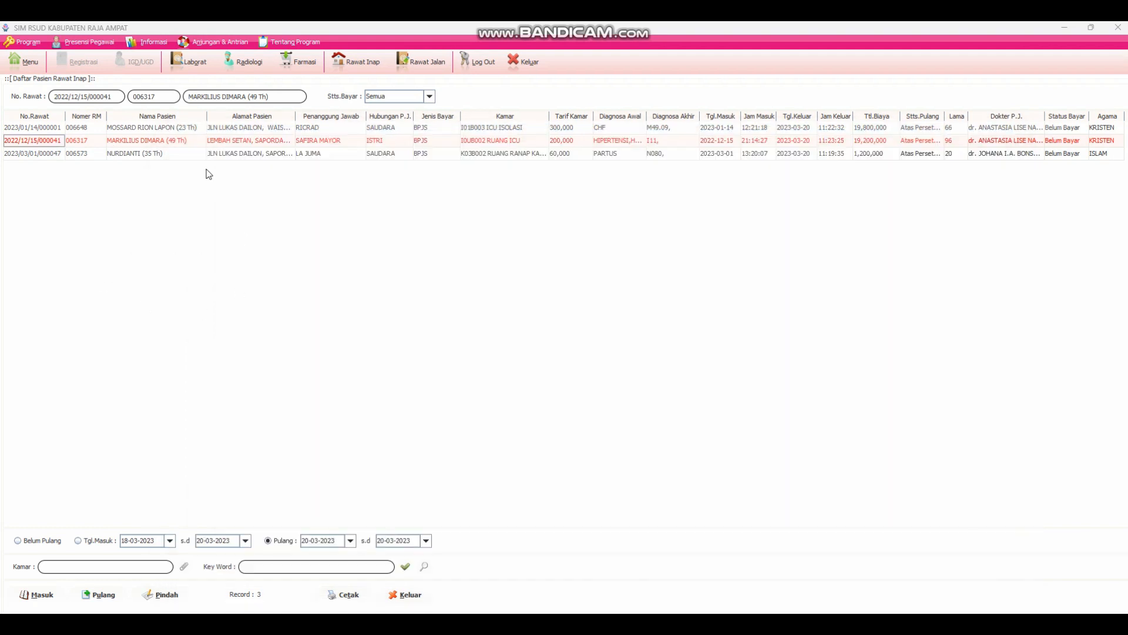
pyautogui.doubleClick(26, 144)
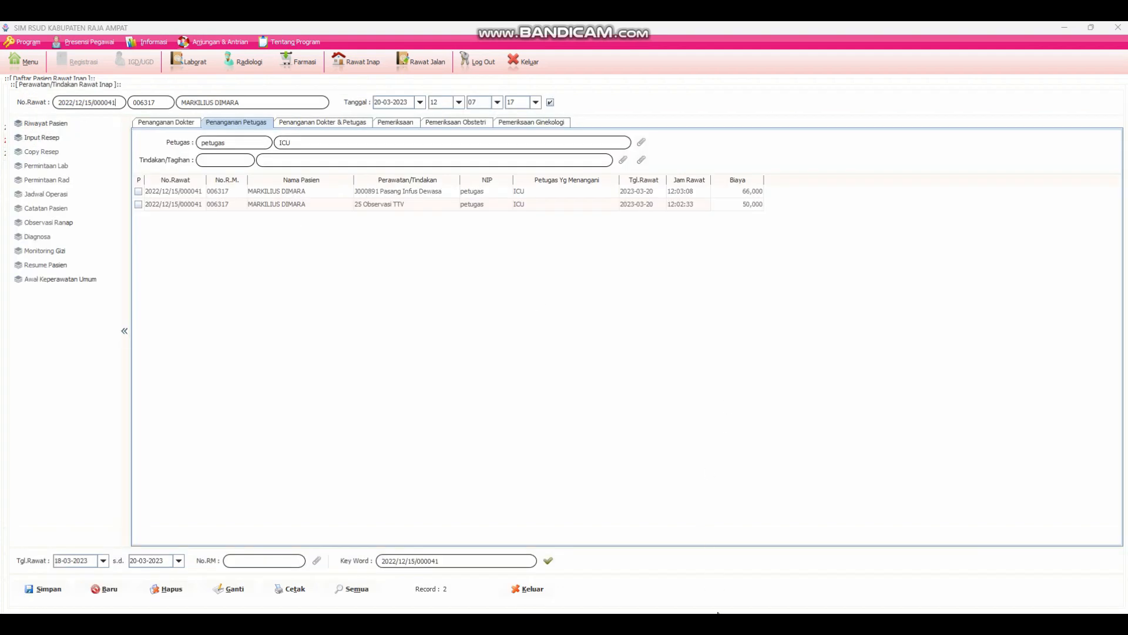
# - Switch to Notepad and replace the note with "Pilih Menu Permintaan Lab pada sebelah kiri"
pyautogui.hotkey('alt', 'Tab')
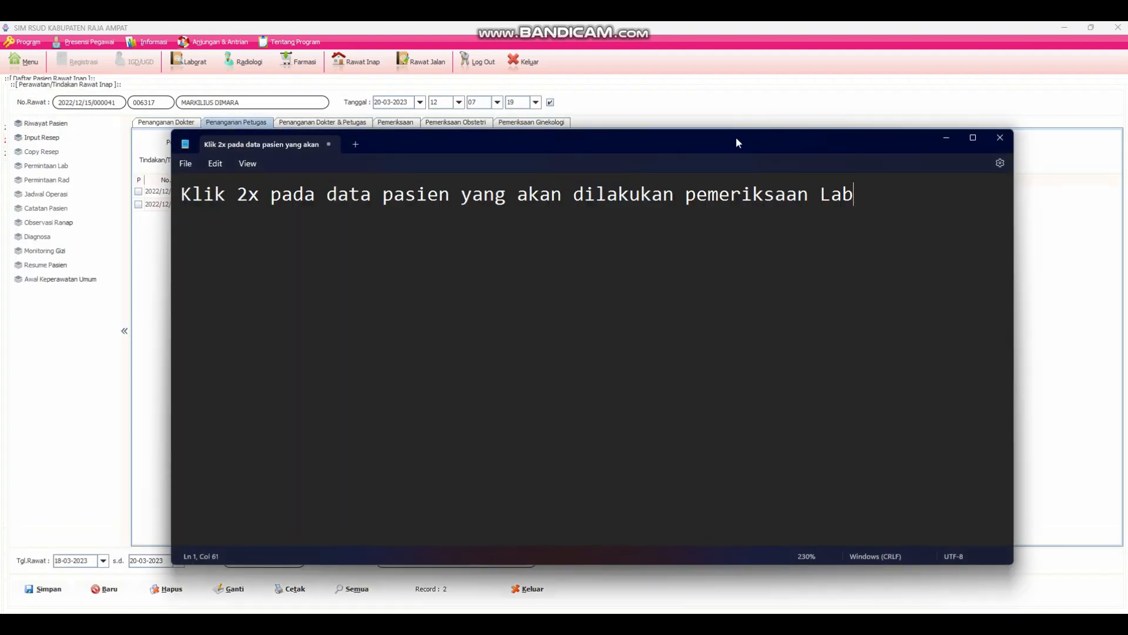
pyautogui.moveTo(738, 141); pyautogui.dragTo(810, 216)
pyautogui.moveTo(928, 265); pyautogui.dragTo(231, 259)
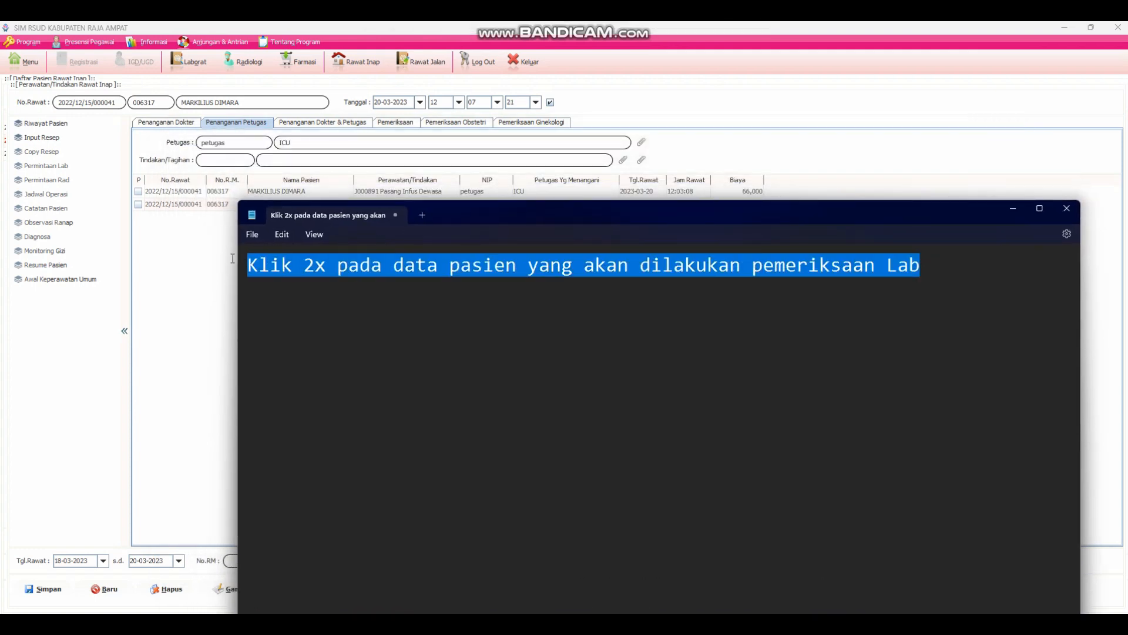
pyautogui.write('Pilih')
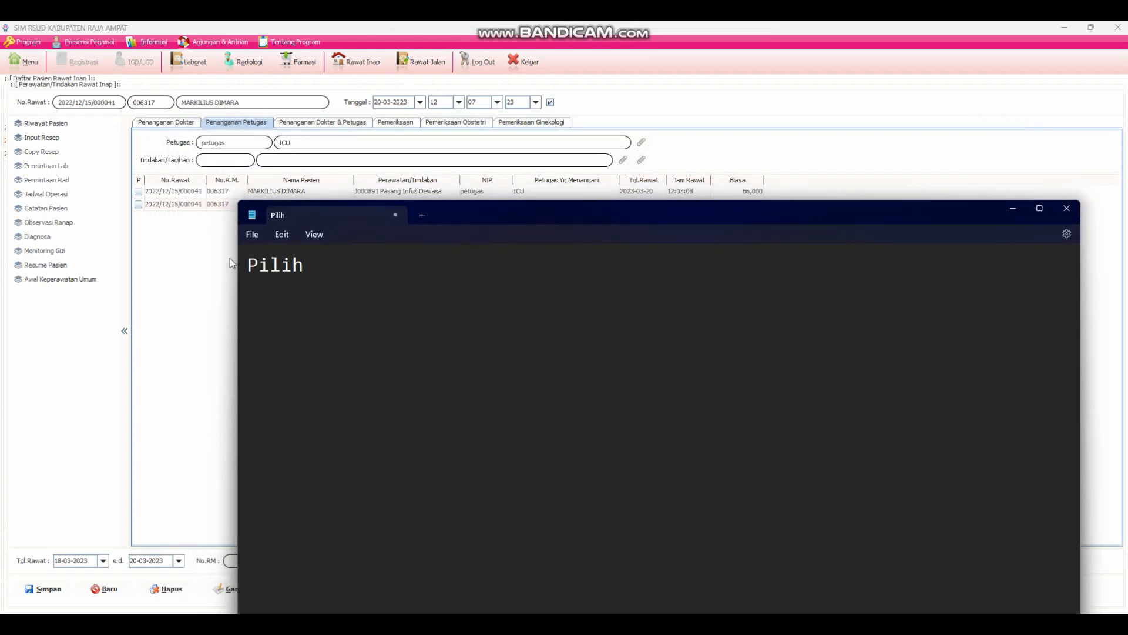
pyautogui.write(' Menu Perminat')
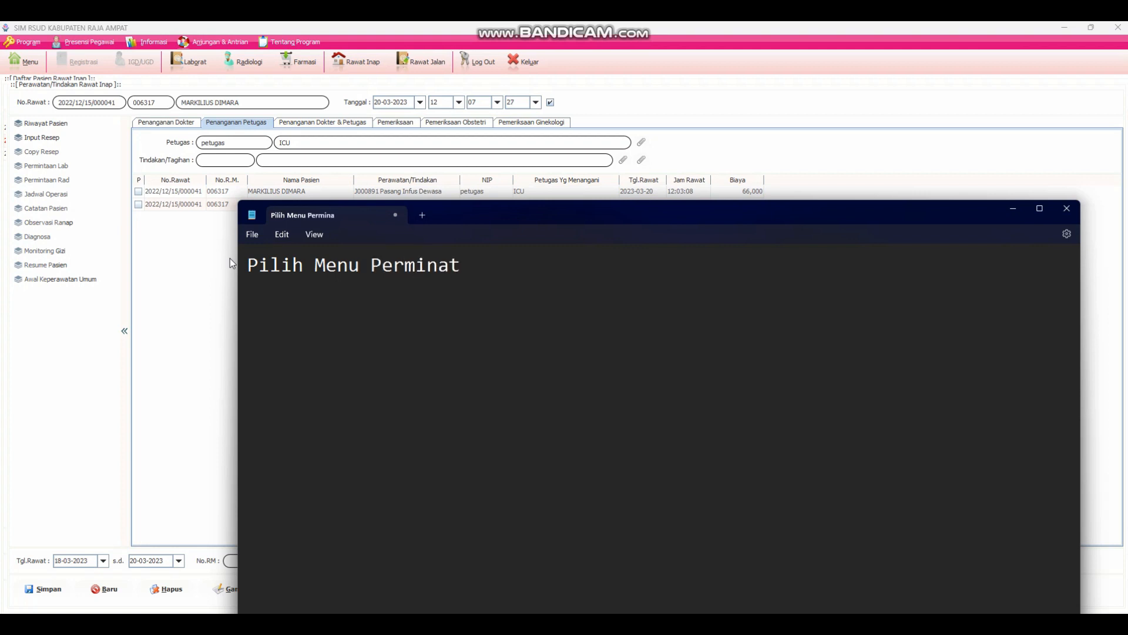
pyautogui.press('BackSpace')
pyautogui.press('BackSpace')
pyautogui.write('taan Lab pa')
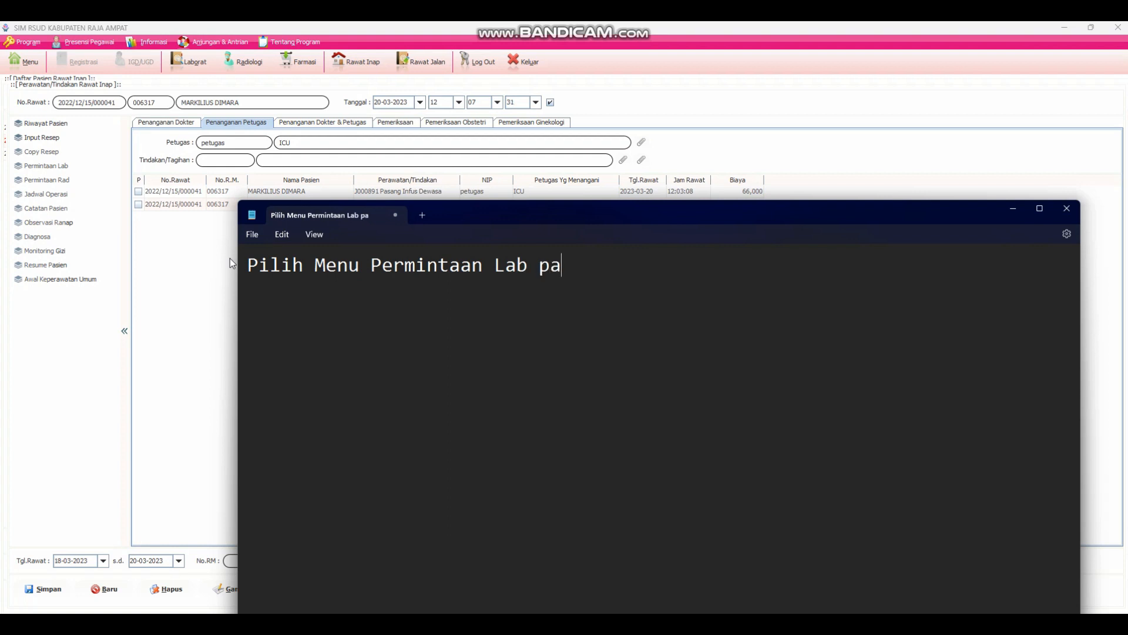
pyautogui.write('da sebelah kiri')
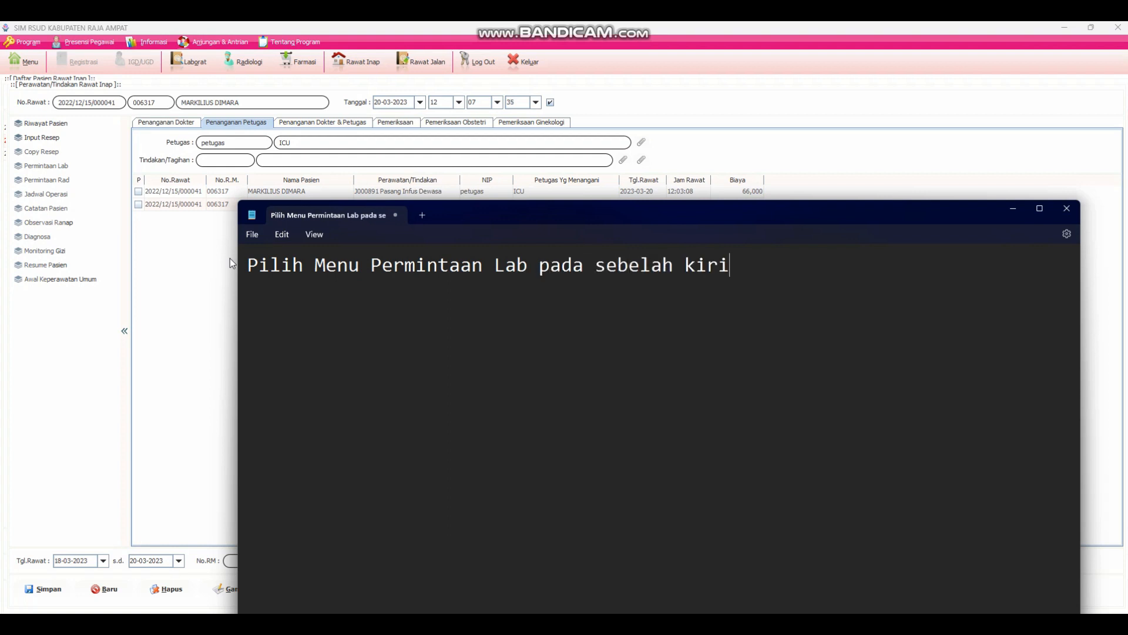
# - Return to SIM RSUD, collapse and re-expand the record's list of actions, and open the patient's Permintaan Lab form
pyautogui.click(202, 369)
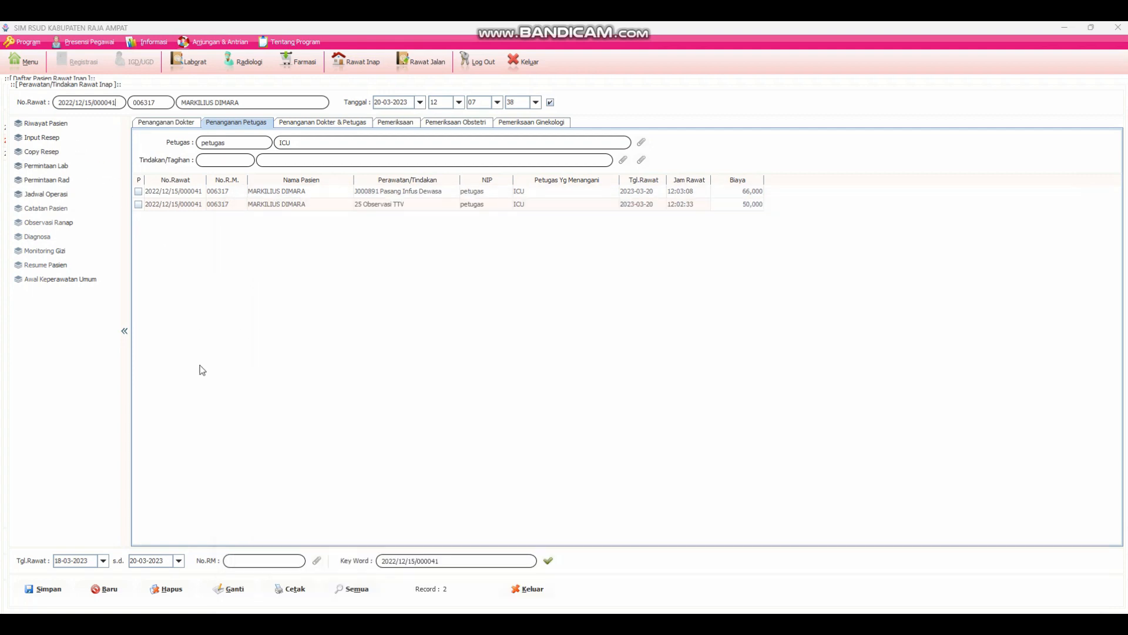
pyautogui.click(124, 334)
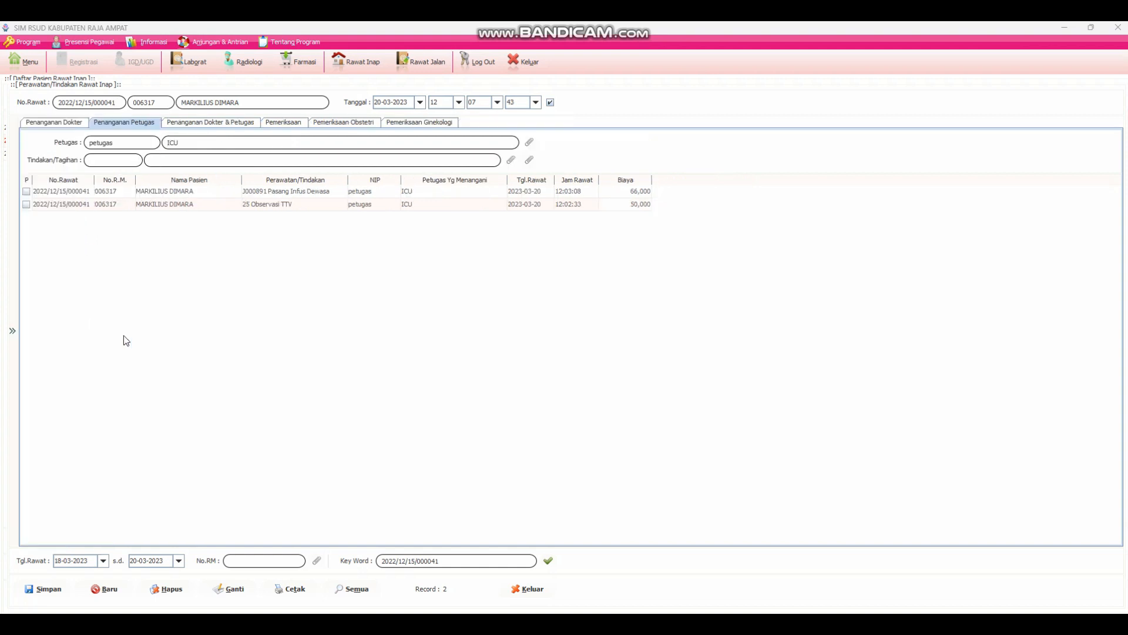
pyautogui.click(15, 331)
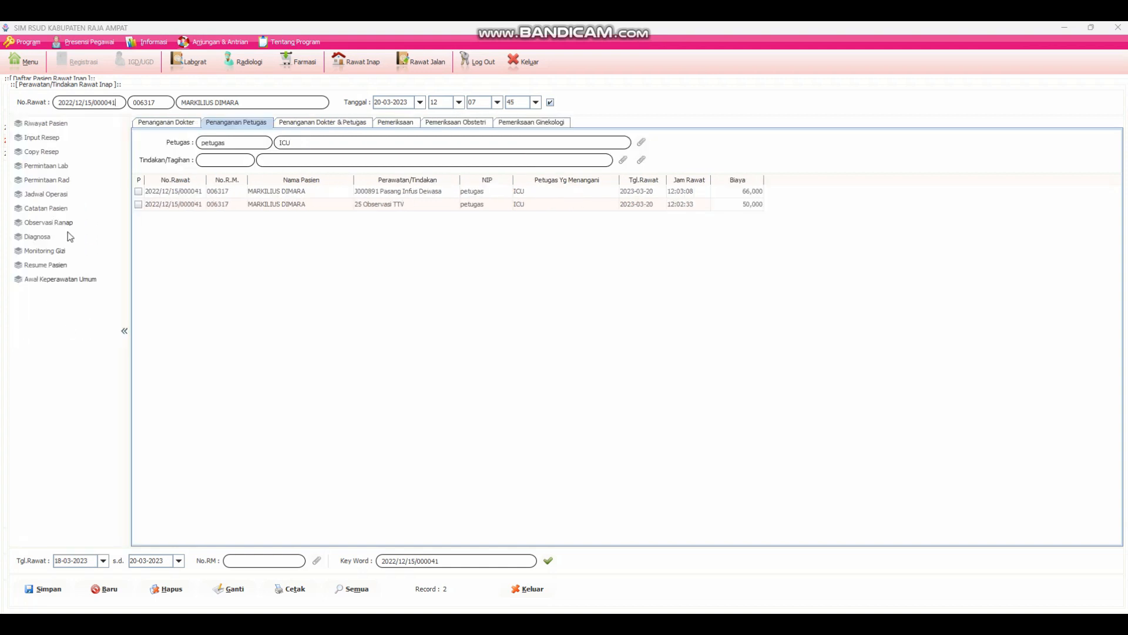
pyautogui.click(45, 168)
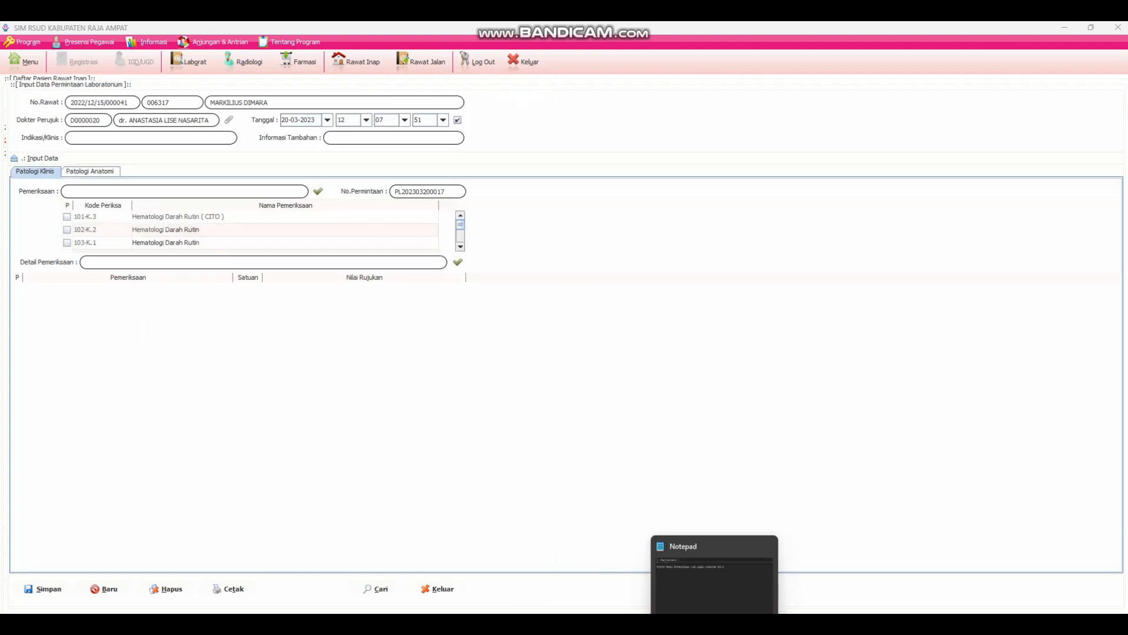
# - Switch to Notepad, move its window clear of the request fields, and replace the note with "Isi Indikasi klinis"
pyautogui.click(706, 576)
pyautogui.moveTo(668, 224); pyautogui.dragTo(548, 275)
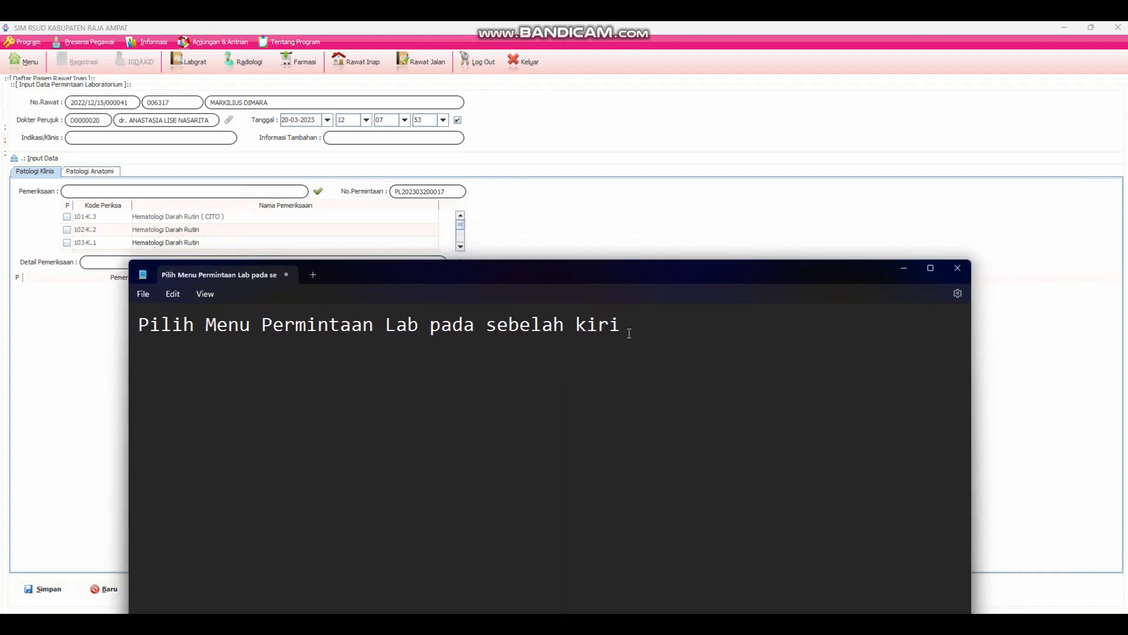
pyautogui.moveTo(625, 326); pyautogui.dragTo(109, 334)
pyautogui.write('Isi I')
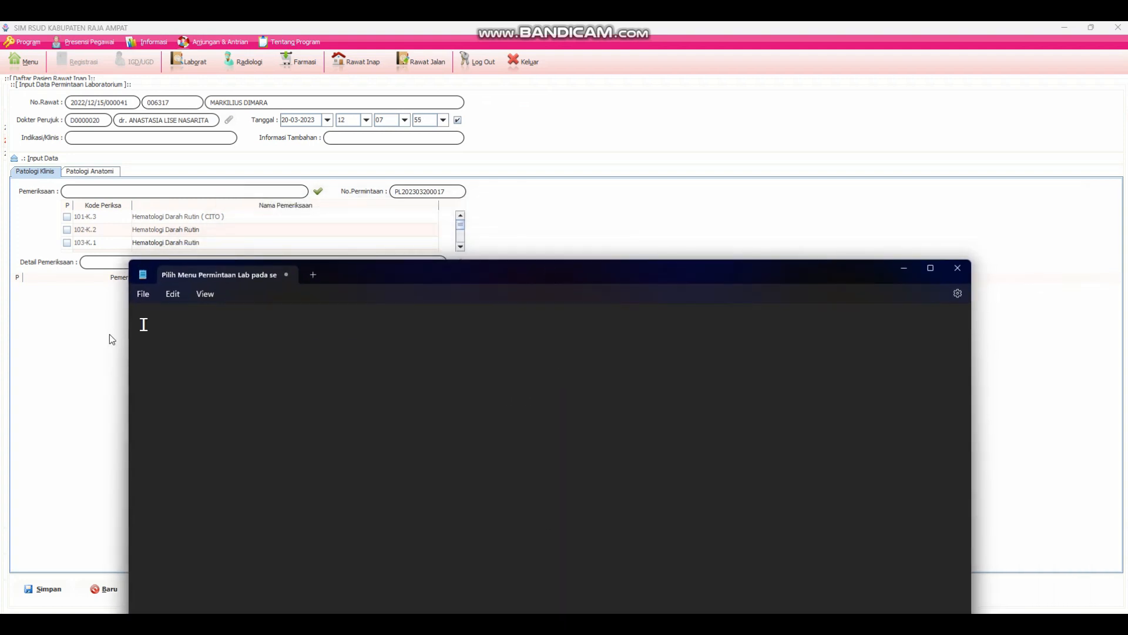
pyautogui.write('nd')
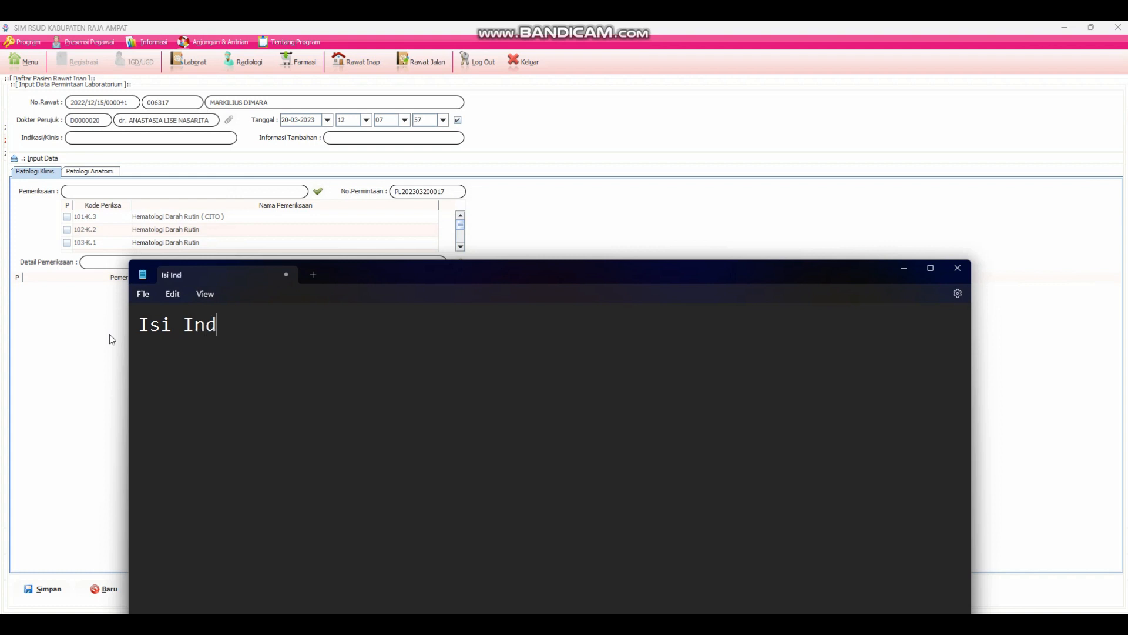
pyautogui.write('ikasi klinis')
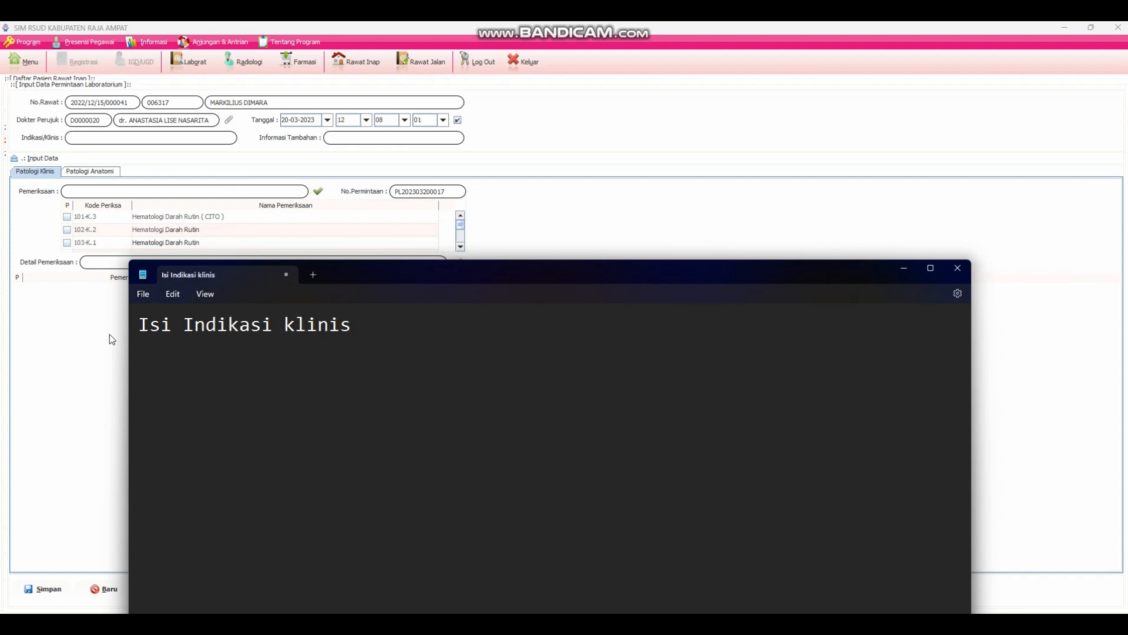
# - Return to SIM RSUD and enter "Darah Lengkap" as the lab request's Indikasi/Klinis
pyautogui.click(52, 370)
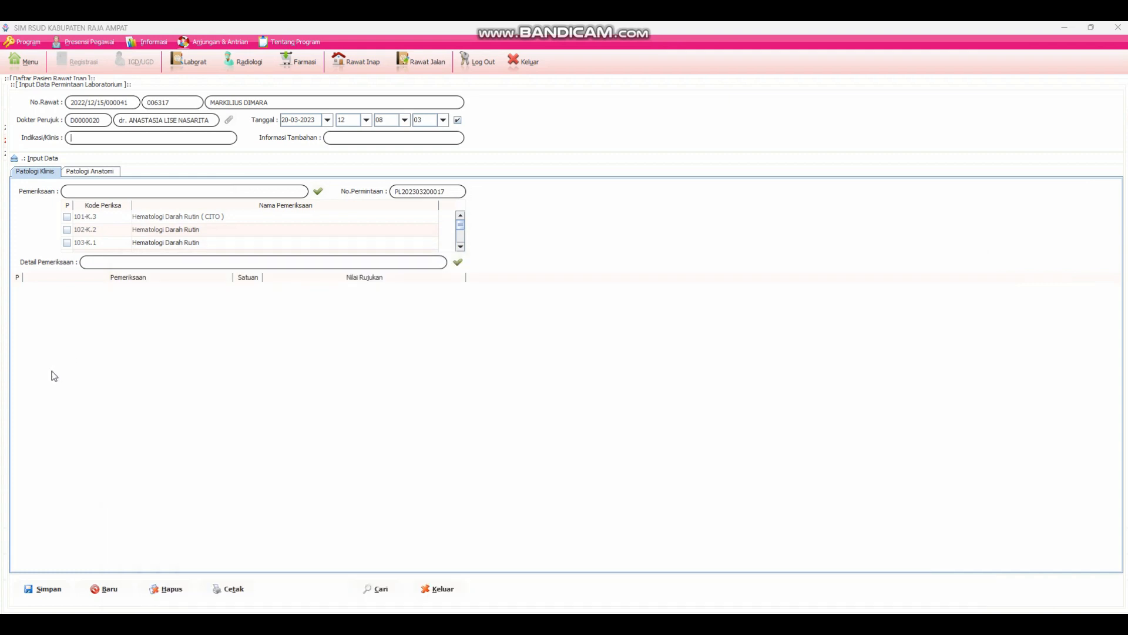
pyautogui.click(88, 137)
# - Change the Notepad note to "Isi Informasi Tambahan", and enter "cito" as the lab request's Informasi Tambahan in SIM RSUD
pyautogui.click(731, 623)
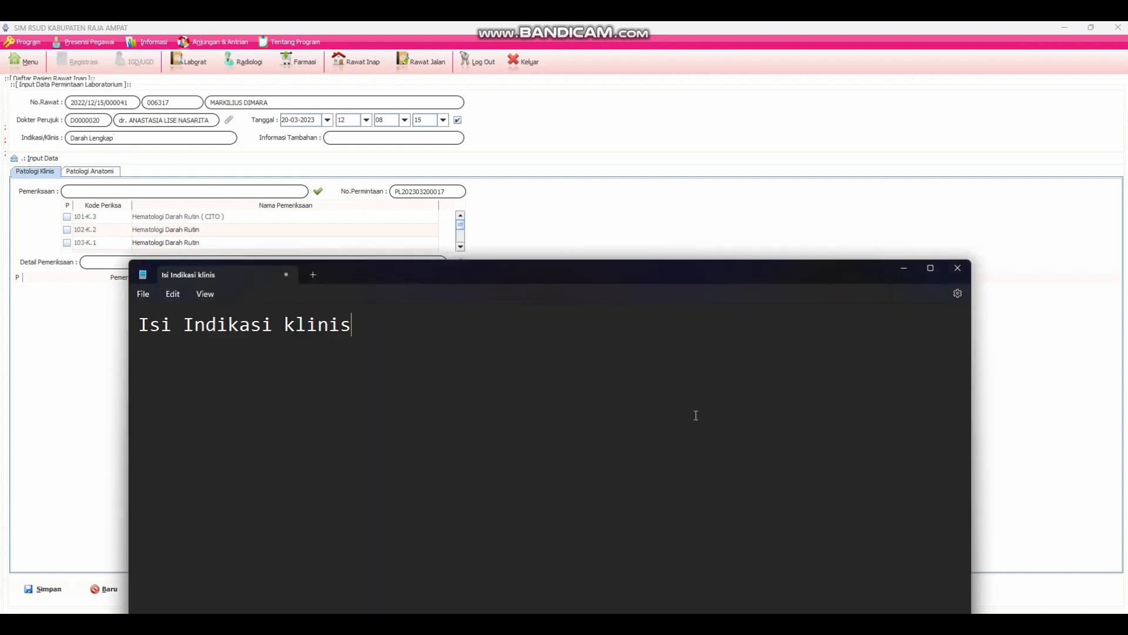
pyautogui.moveTo(381, 328); pyautogui.dragTo(183, 346)
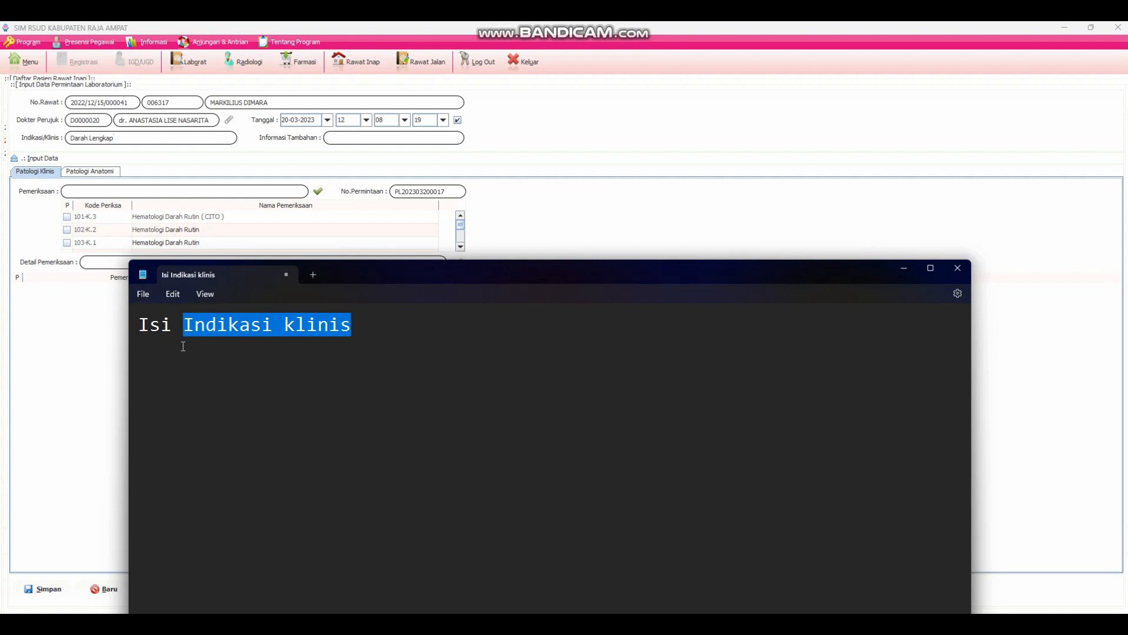
pyautogui.write('Info')
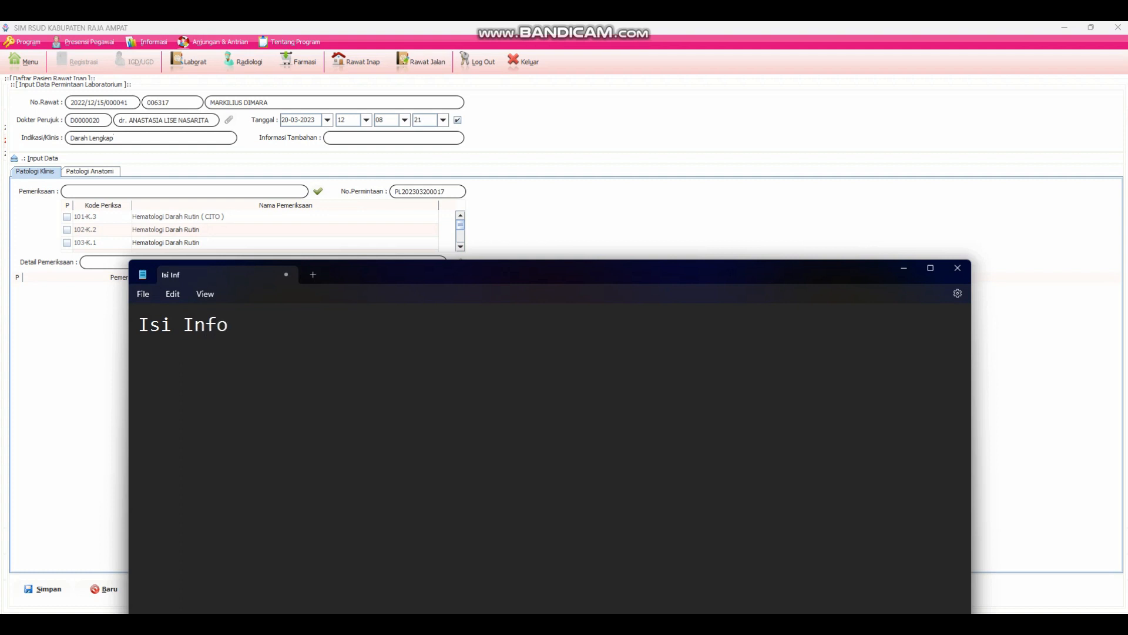
pyautogui.write('rmasi Tambahan')
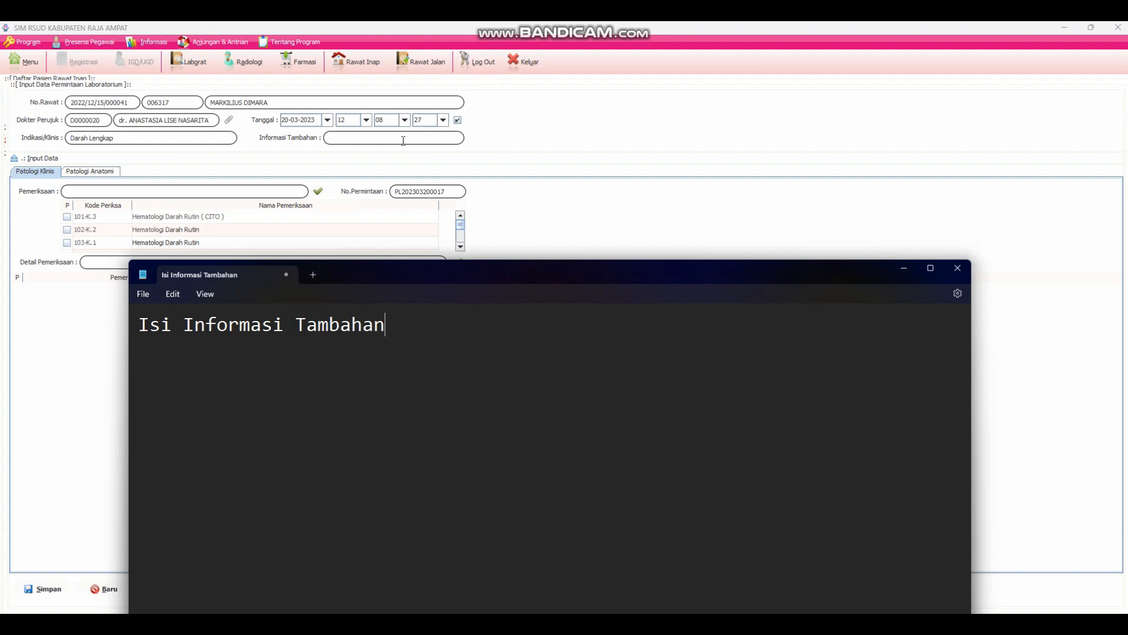
pyautogui.click(356, 136)
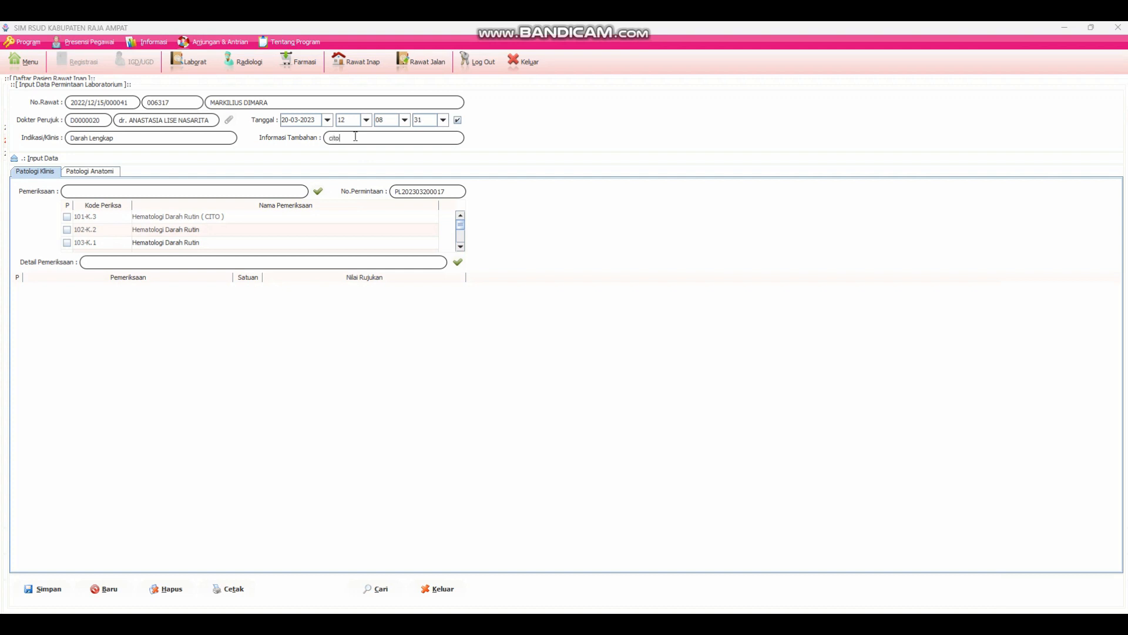
# - Switch to Notepad and replace the note with two lines, "Jika cito isi cito" and "jika tidak cukup isi"
pyautogui.click(714, 623)
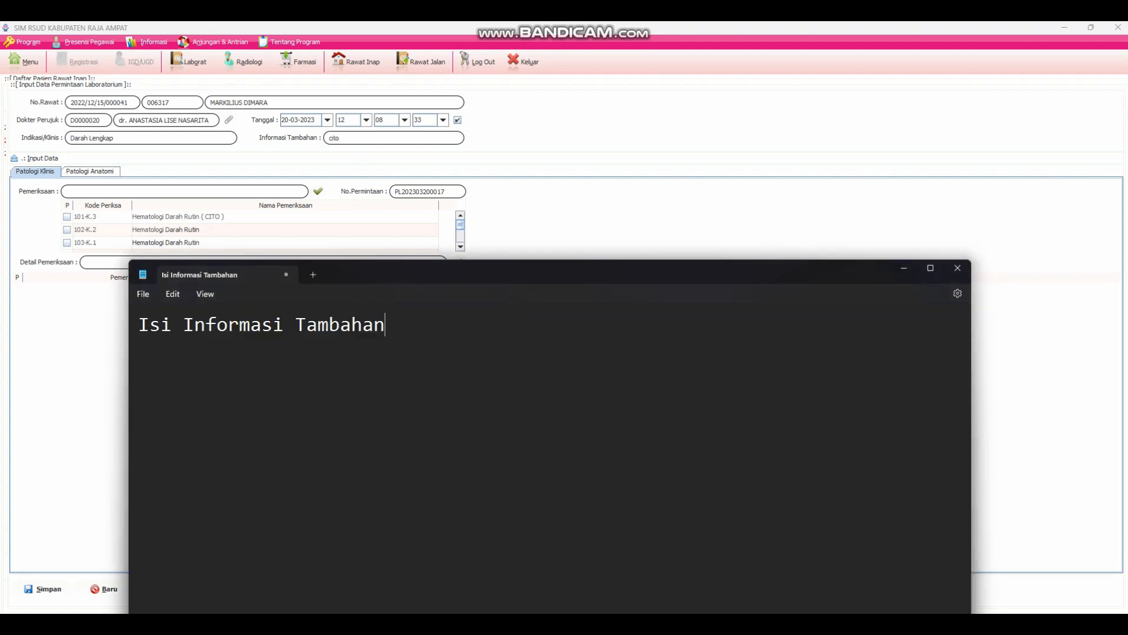
pyautogui.moveTo(388, 327); pyautogui.dragTo(121, 333)
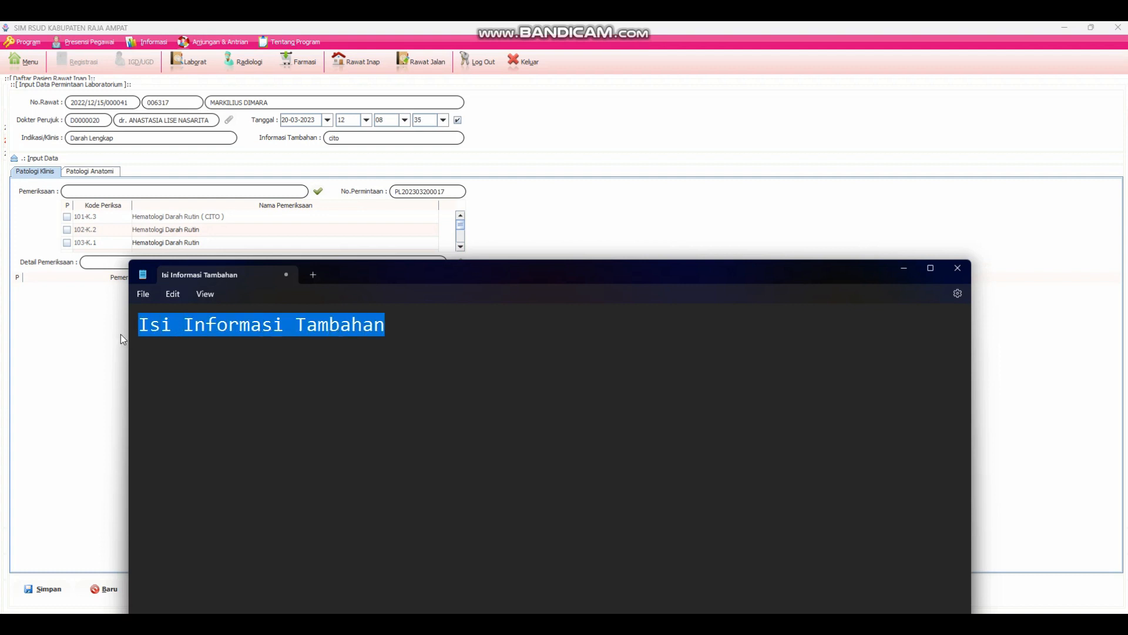
pyautogui.write('Jika cit')
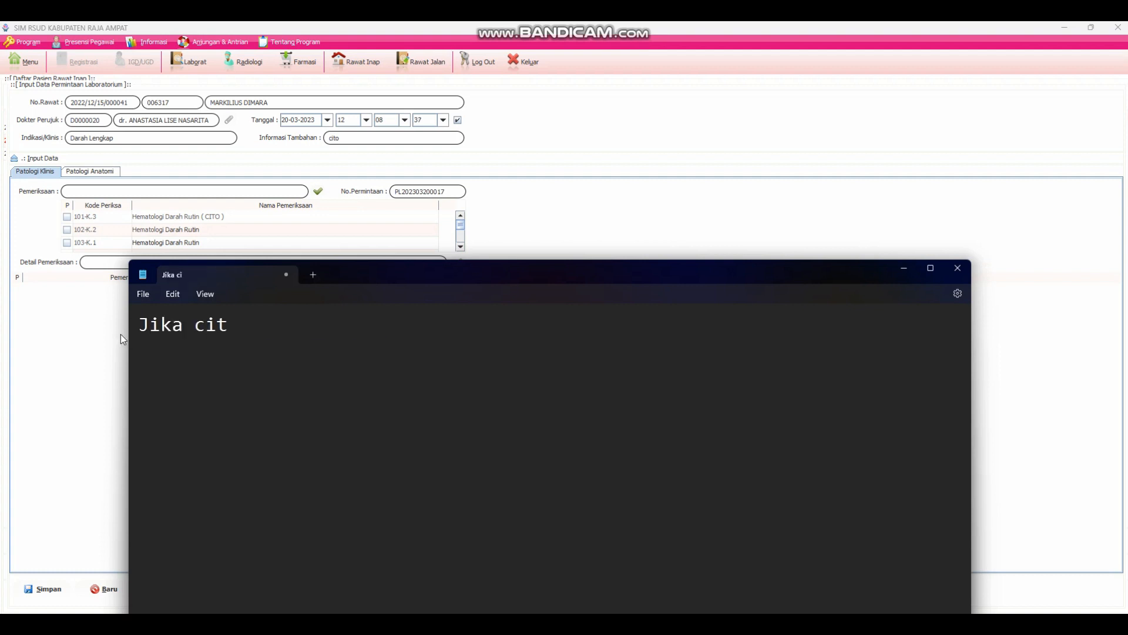
pyautogui.write('o isi cito ')
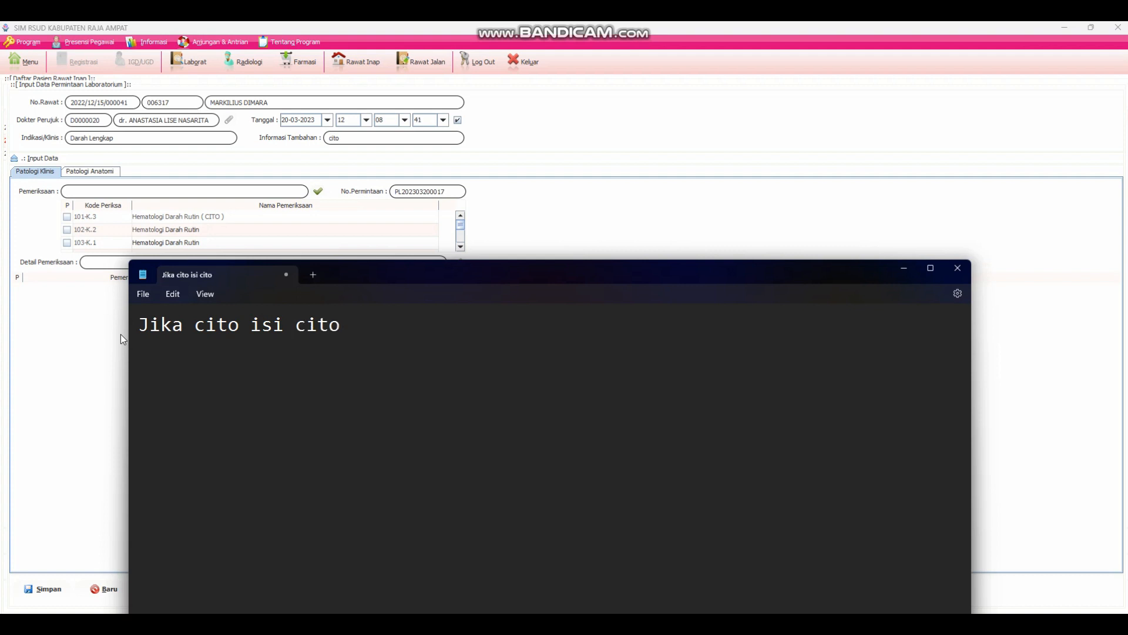
pyautogui.write('jika tidak cuk')
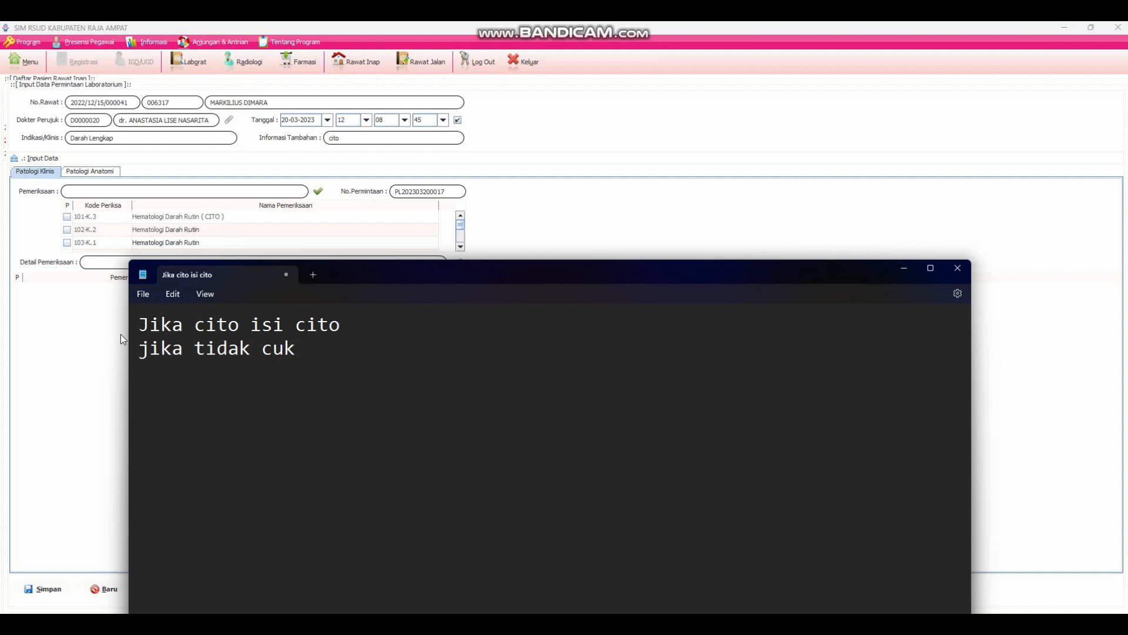
pyautogui.write('up isi -')
# - Return to SIM RSUD and set the lab request's Informasi Tambahan to "-"
pyautogui.click(364, 139)
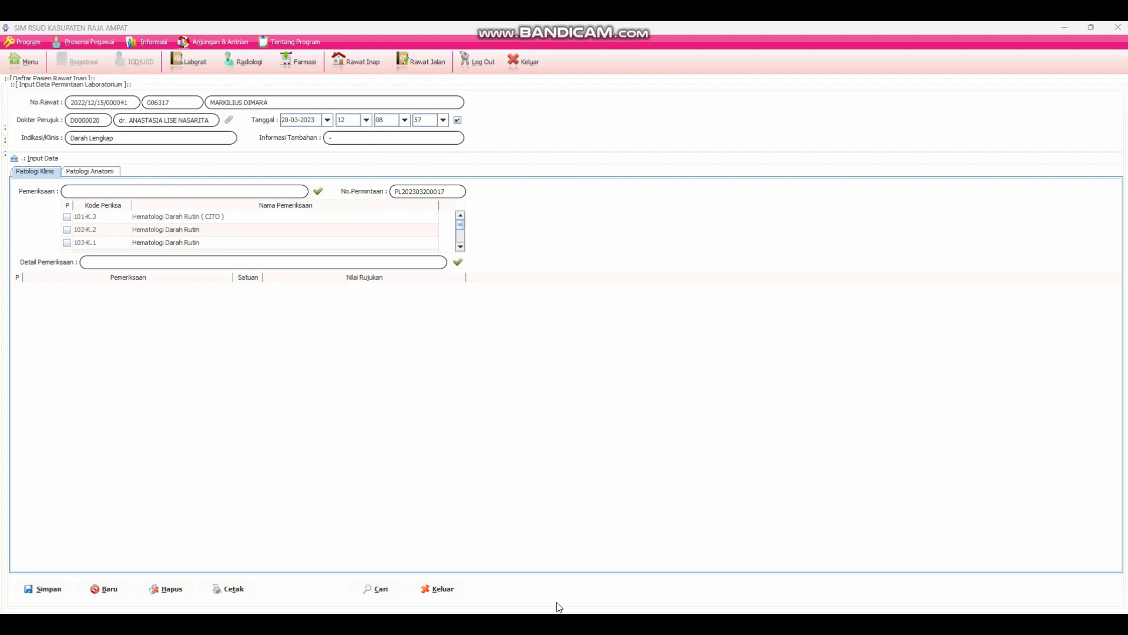
# - Switch to Notepad and replace the note with "Cari pemeriksaan pada menu pemeriksaan"
pyautogui.hotkey('alt', 'Tab')
pyautogui.moveTo(431, 358); pyautogui.dragTo(126, 321)
pyautogui.write('Cari')
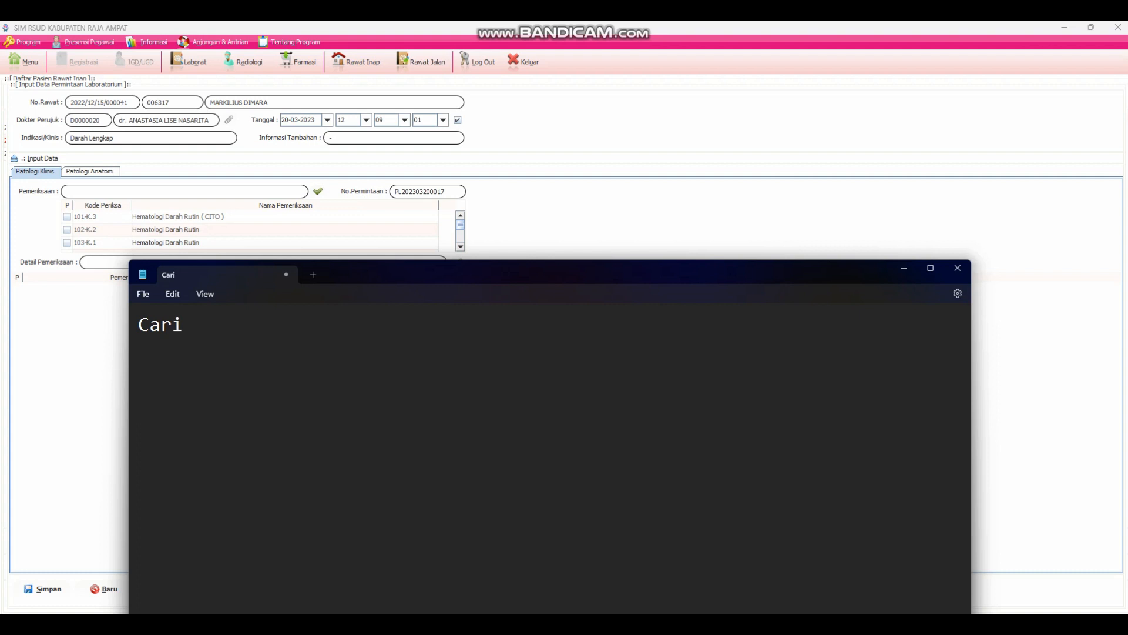
pyautogui.write(' pemeriksaan')
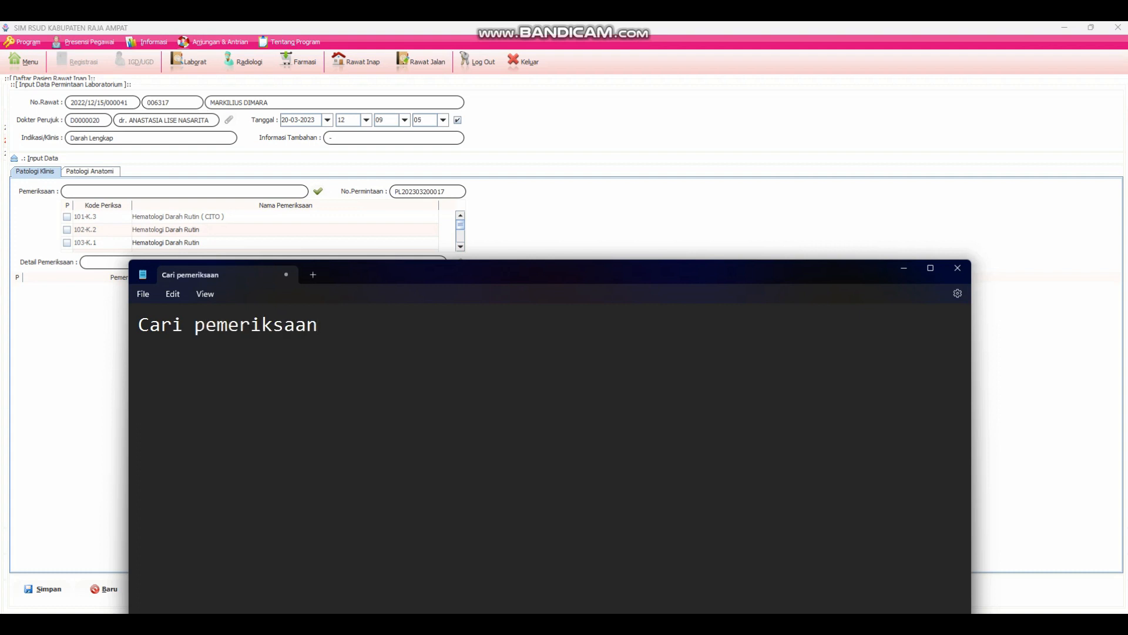
pyautogui.write(' pada menu ')
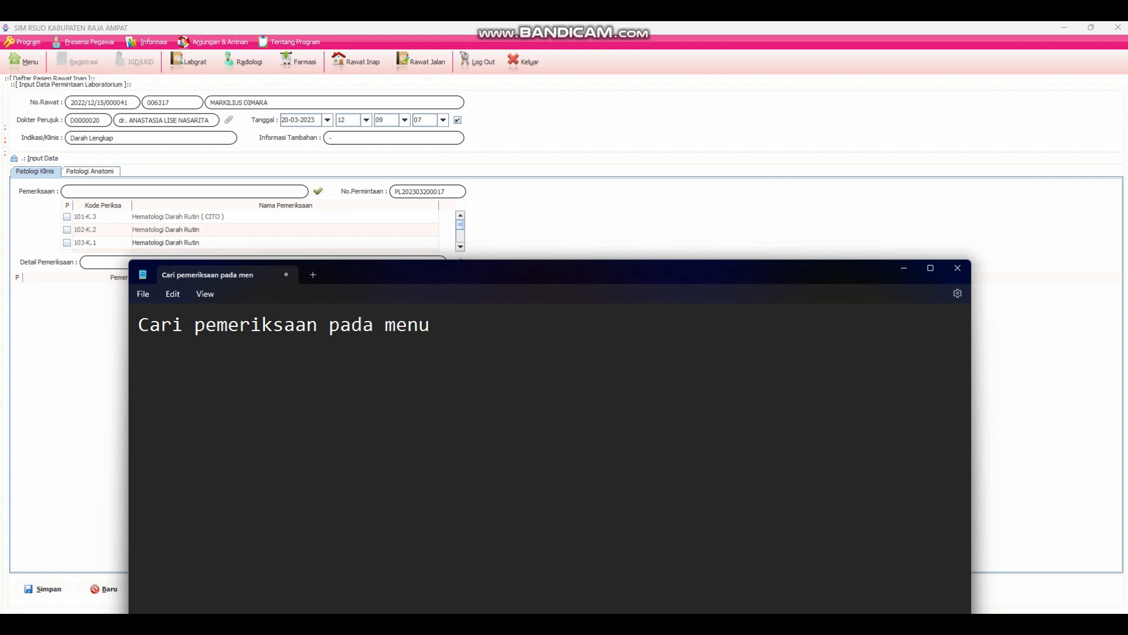
pyautogui.write('pemeriksaan')
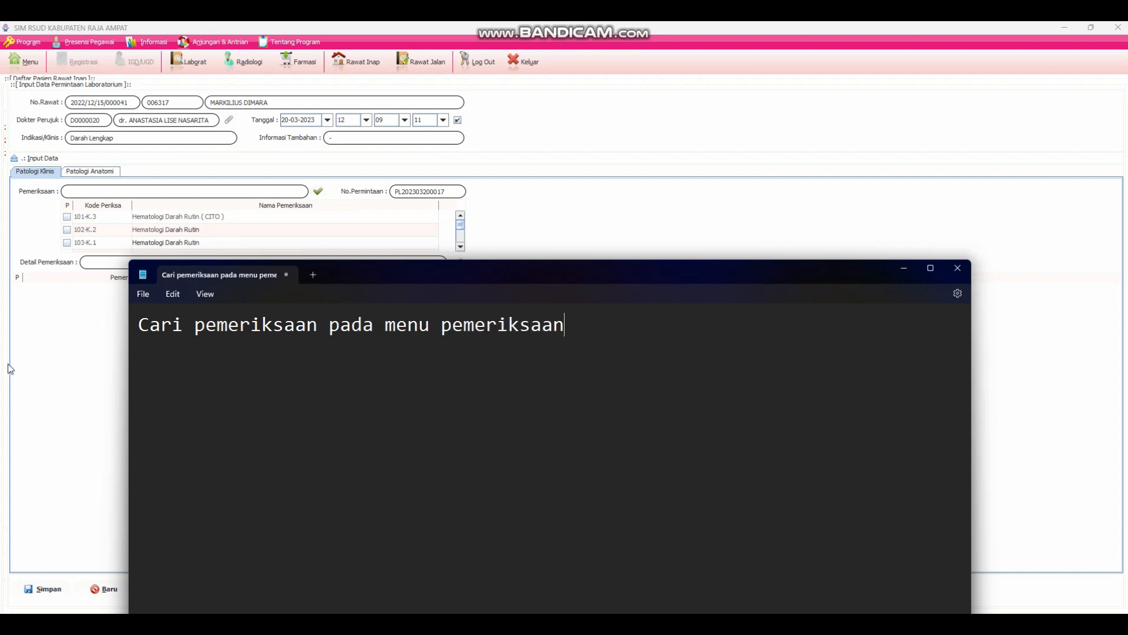
# - Return to SIM RSUD and search the Patologi Klinis examinations for "darah lengkap"
pyautogui.click(33, 392)
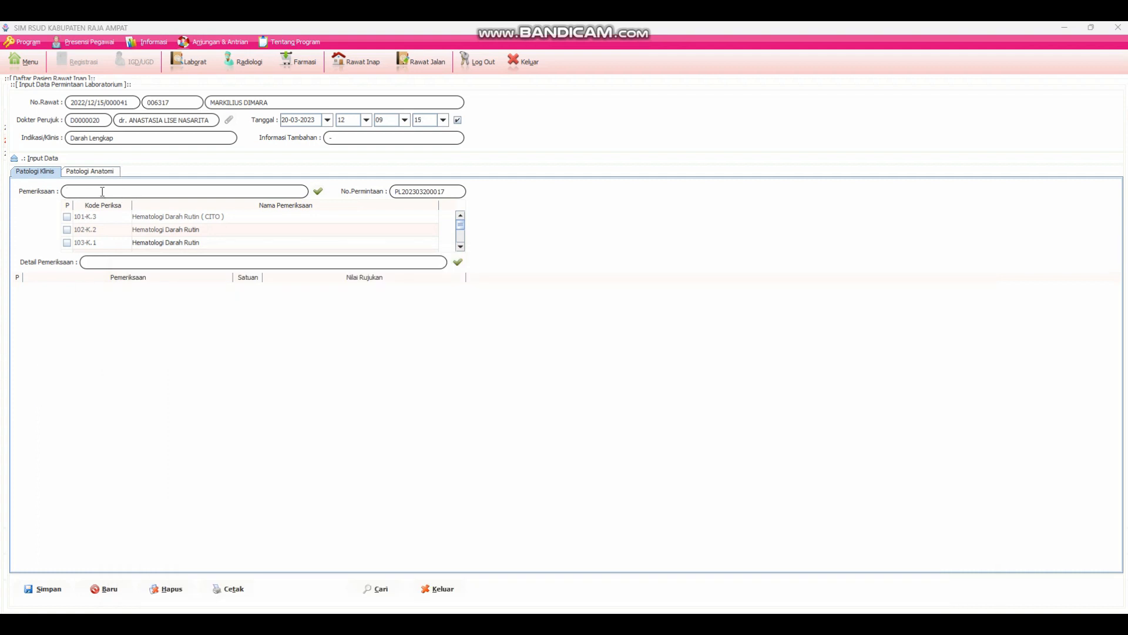
pyautogui.write('lengkap')
pyautogui.click(317, 192)
# - Replace the Notepad note with "Kode pada sebelah kiri menandakan jenis kelas pasien", and return to SIM RSUD to view further examination codes
pyautogui.click(716, 622)
pyautogui.moveTo(593, 320); pyautogui.dragTo(136, 324)
pyautogui.write('Ko')
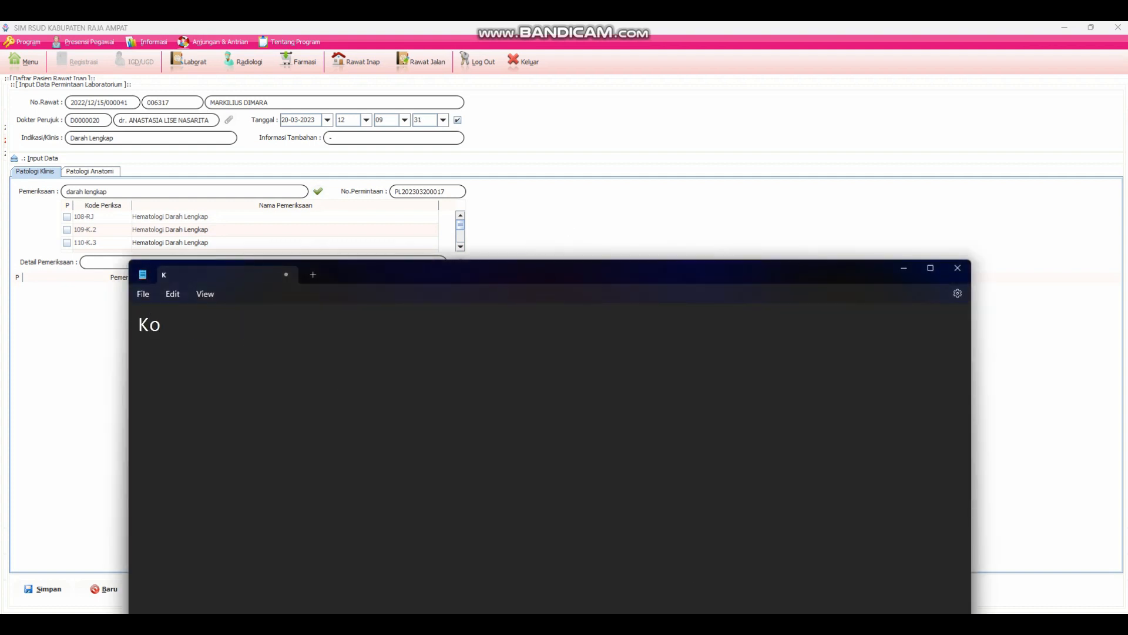
pyautogui.write('de pada')
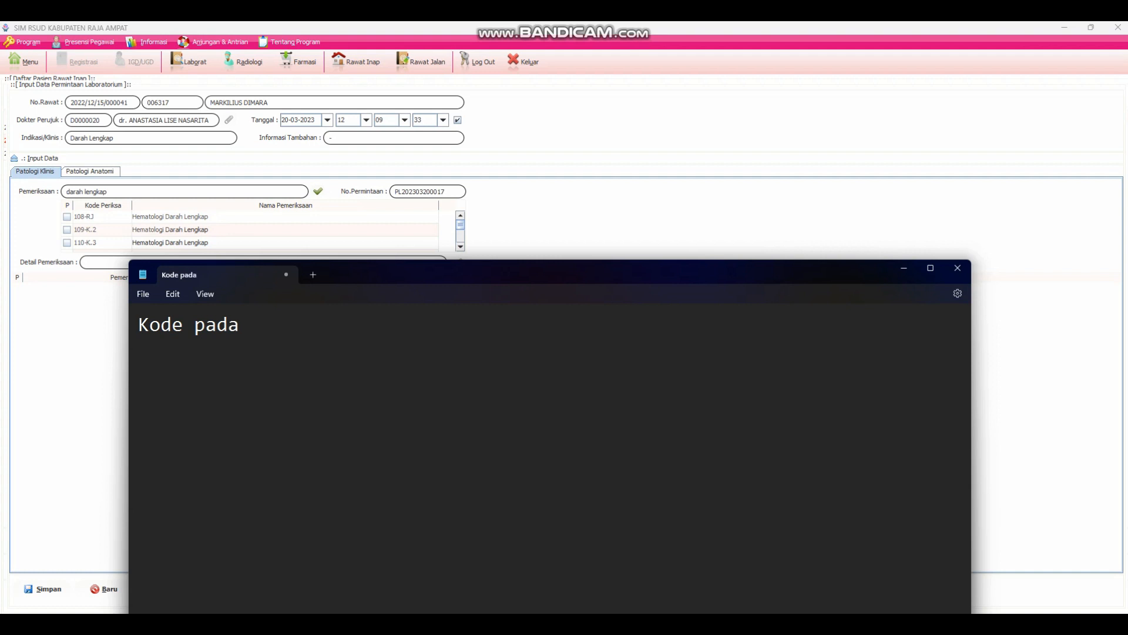
pyautogui.write(' sebelah kiri')
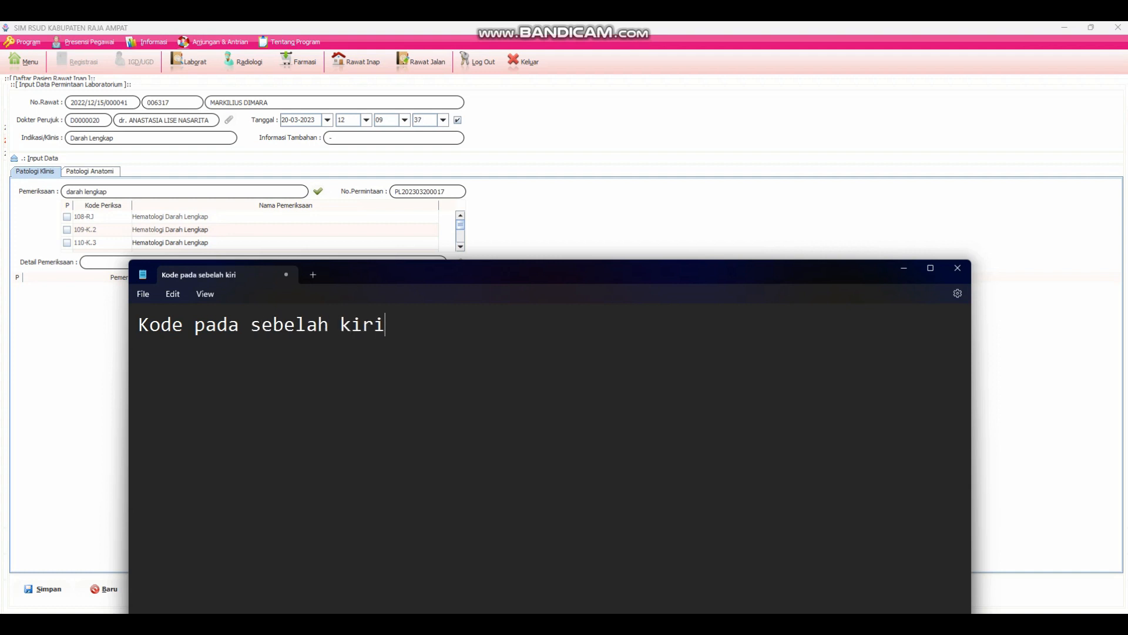
pyautogui.write(' menandakan')
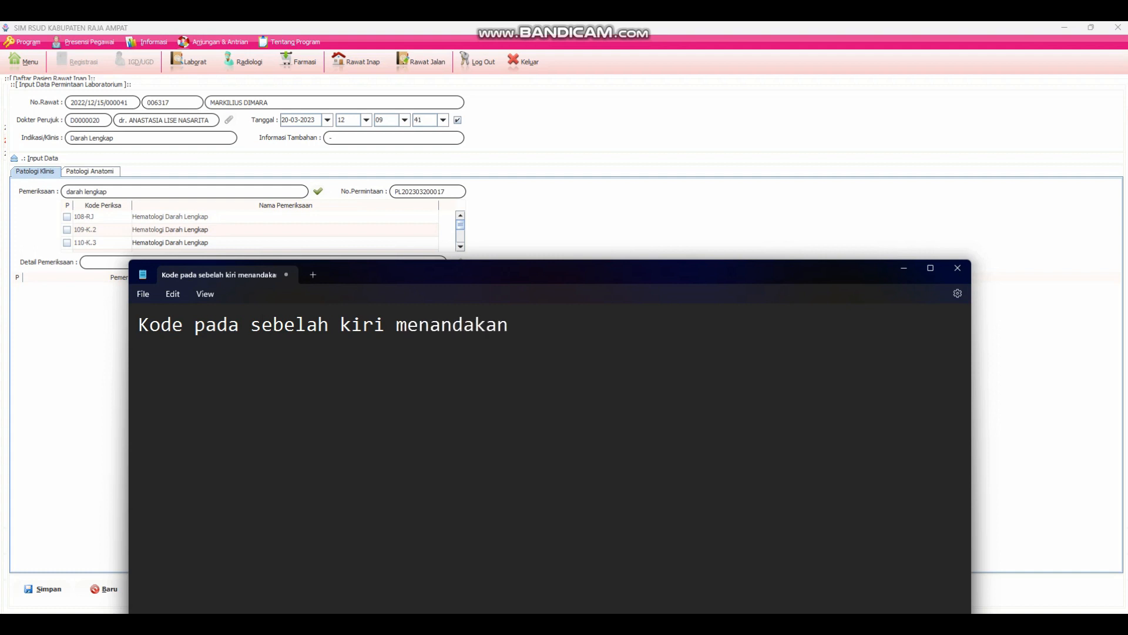
pyautogui.write(' jenis kelas')
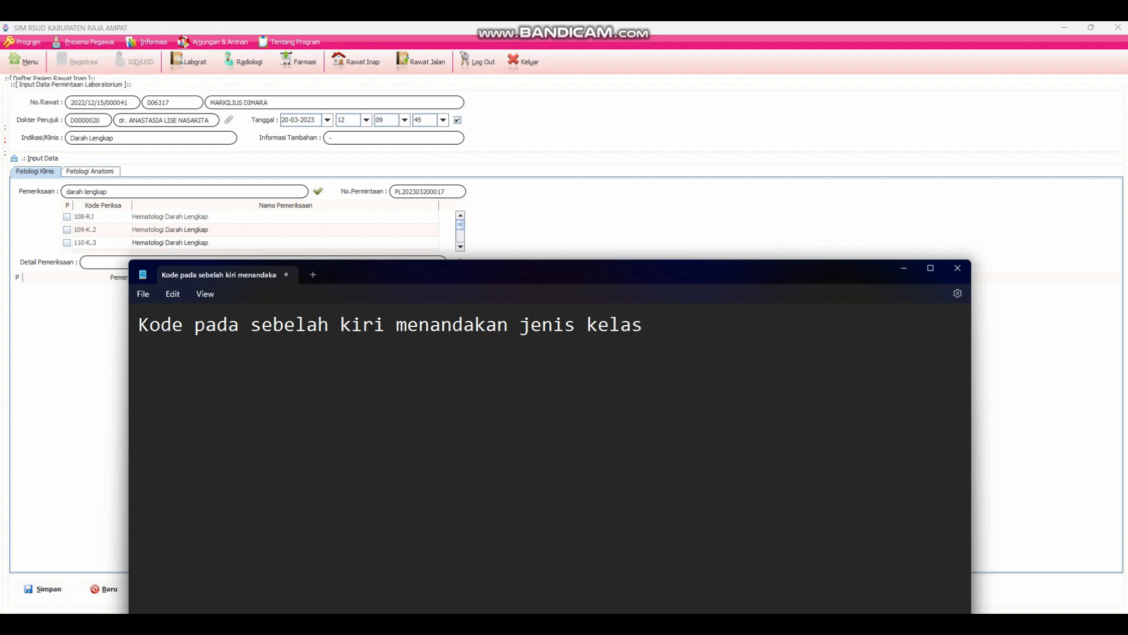
pyautogui.write(' pasien')
pyautogui.click(61, 317)
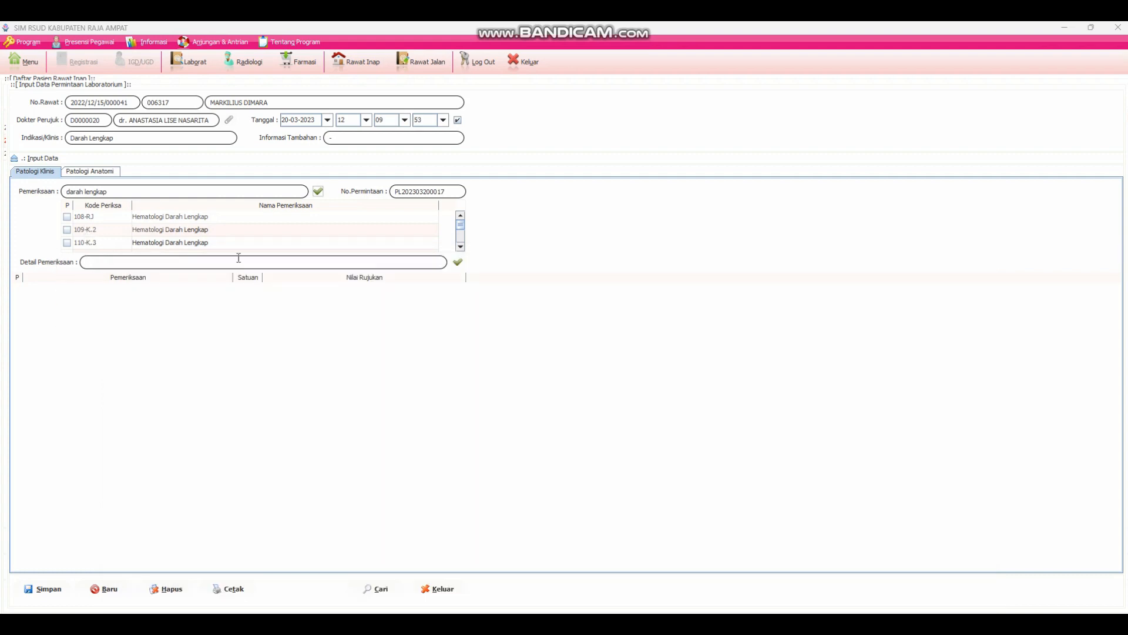
pyautogui.click(460, 247)
# - Switch to Notepad and change the note to "Kode K1 artinya kelas 1, K2 Kelas 2 dan K3 Kelas 3"
pyautogui.hotkey('alt', 'Tab')
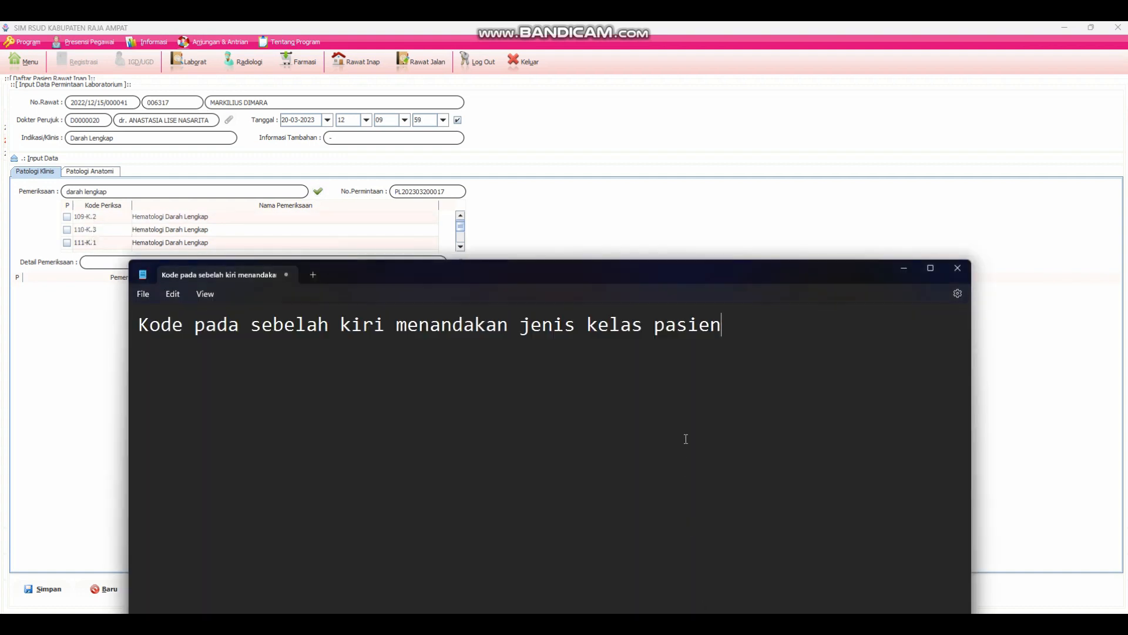
pyautogui.moveTo(743, 342); pyautogui.dragTo(149, 340)
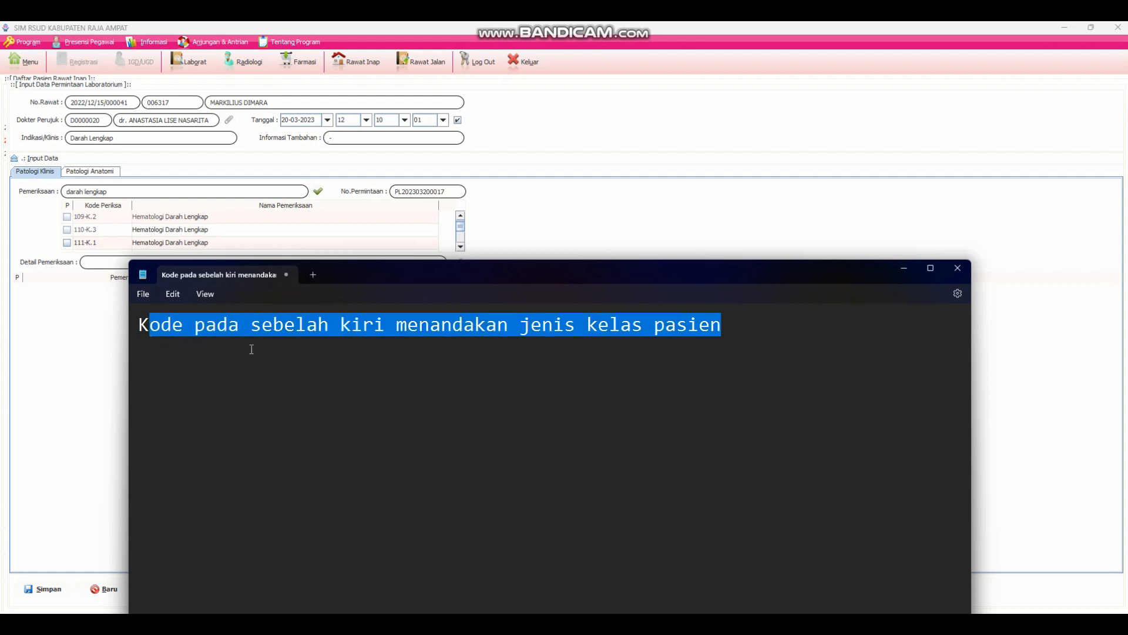
pyautogui.moveTo(748, 329); pyautogui.dragTo(201, 322)
pyautogui.write('K1')
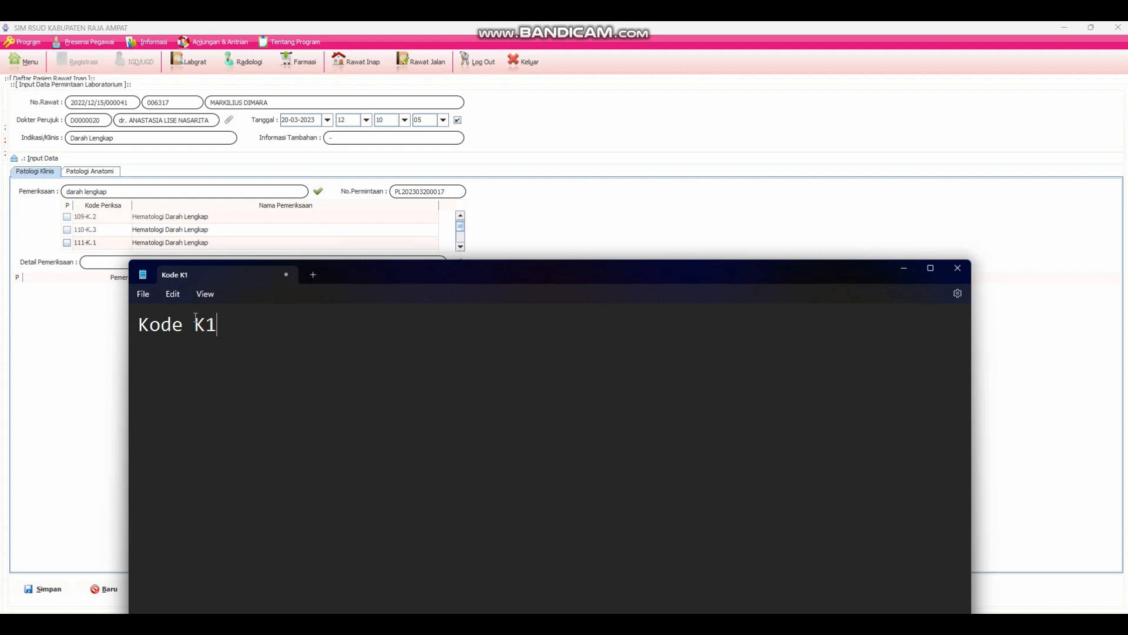
pyautogui.write(' artinya kelas 1')
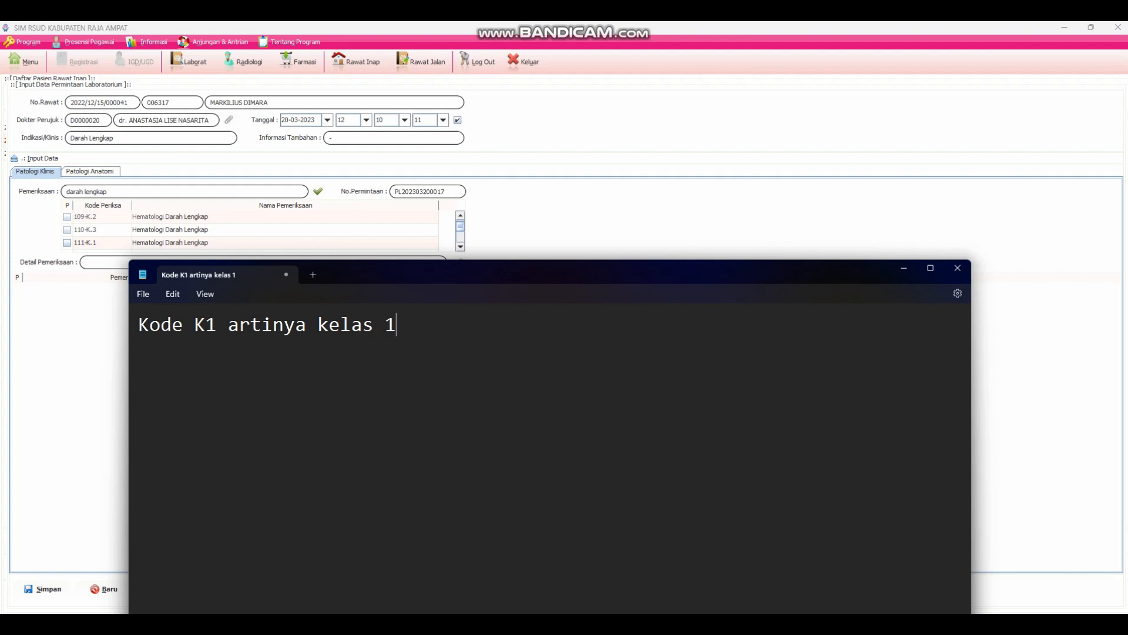
pyautogui.write(', K')
pyautogui.write('2 Kelas 2')
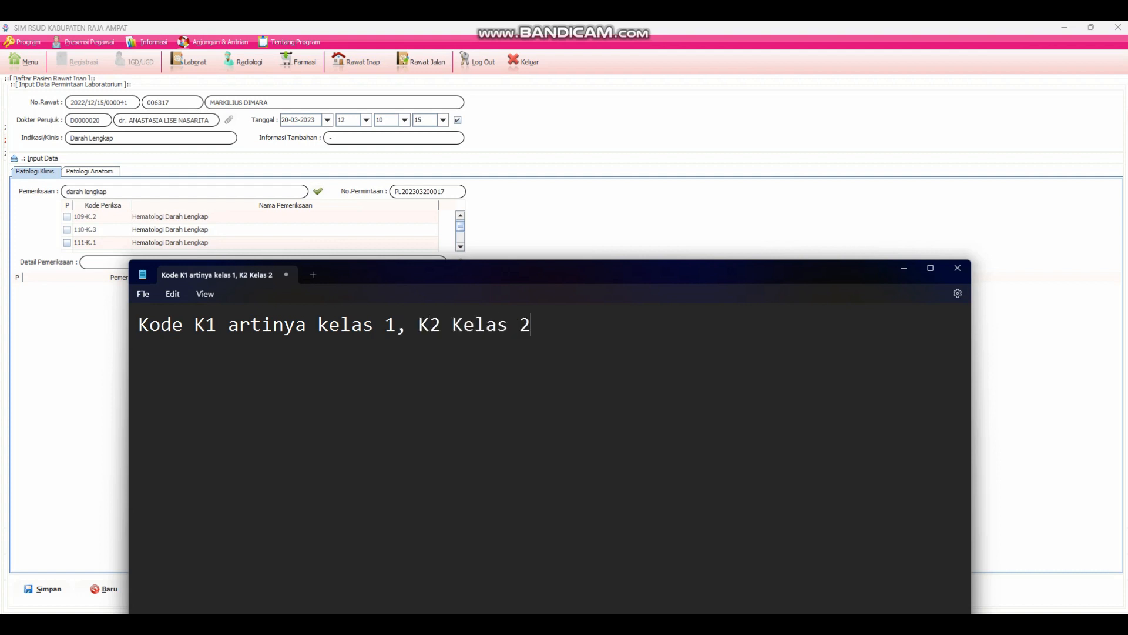
pyautogui.write(' dan K3 Kelas 3')
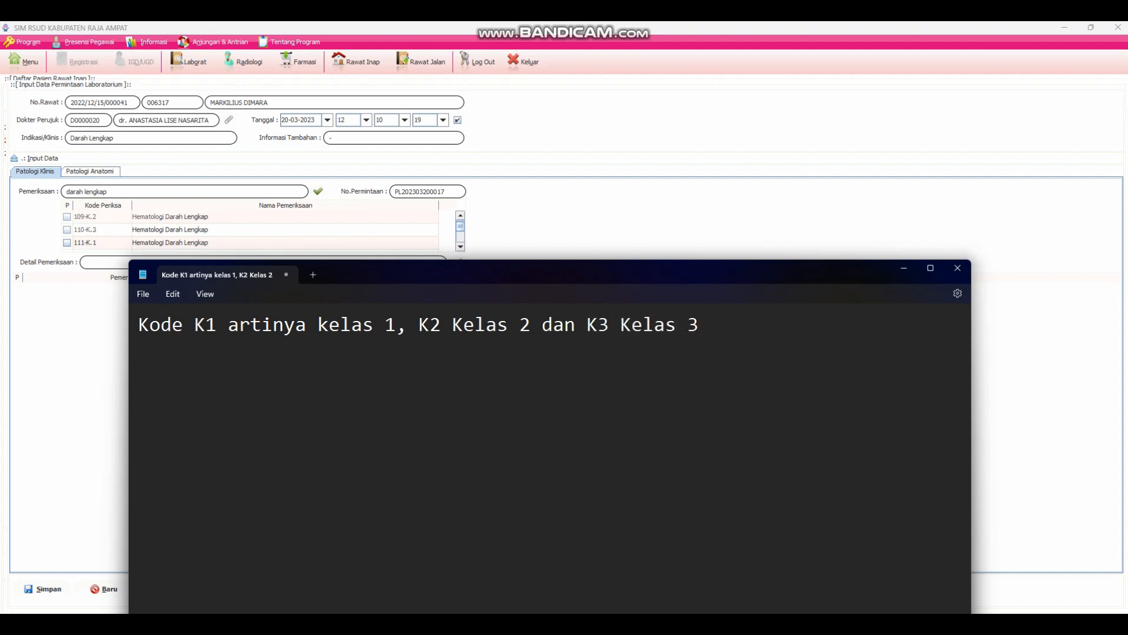
# - Return to SIM RSUD and select the Hematologi Darah Lengkap examination with code 110-K.3
pyautogui.click(19, 363)
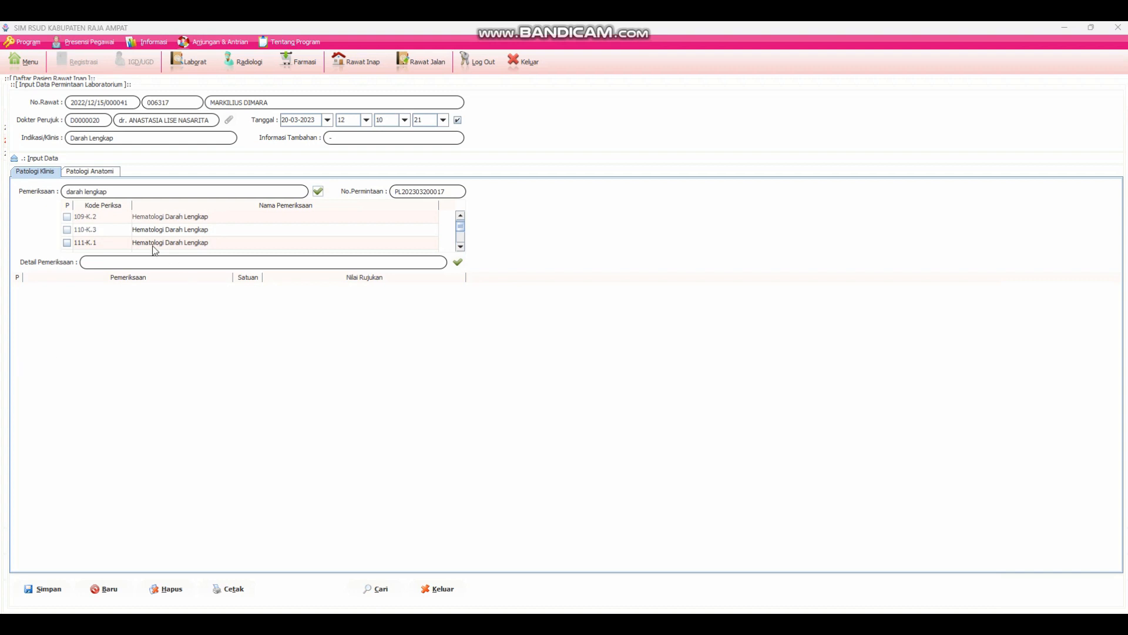
pyautogui.click(67, 230)
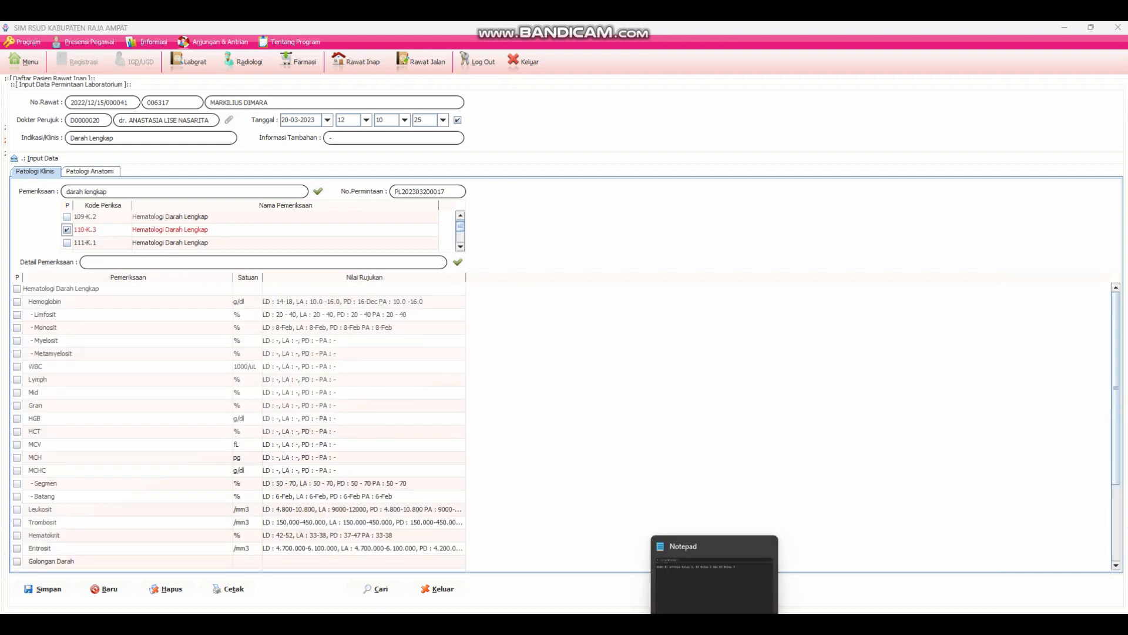
# - Replace the Notepad note with "centang pada pemeriksaan", and return to SIM RSUD to review the Hematologi Darah Lengkap detail items
pyautogui.click(713, 623)
pyautogui.moveTo(703, 325); pyautogui.dragTo(108, 326)
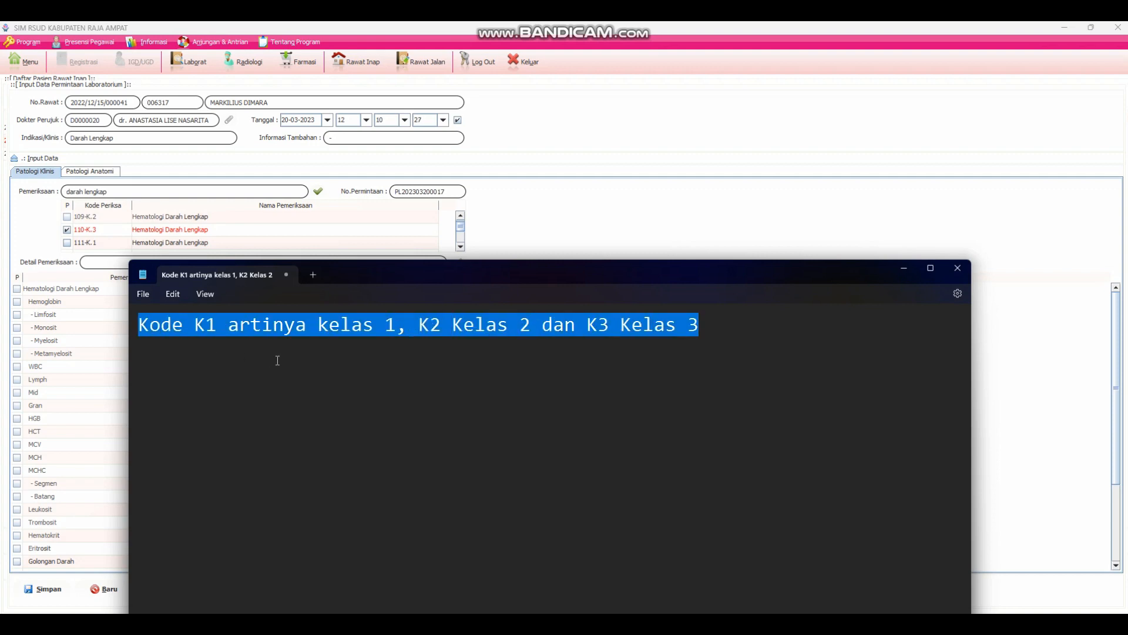
pyautogui.write('centang')
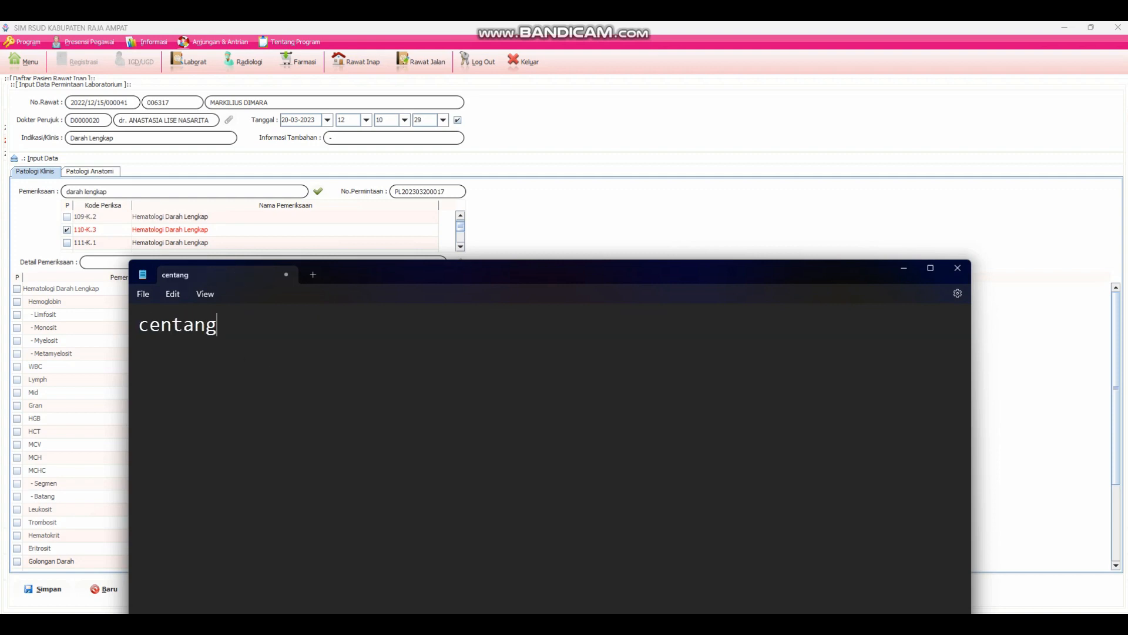
pyautogui.write(' pada')
pyautogui.write('pemeriksa')
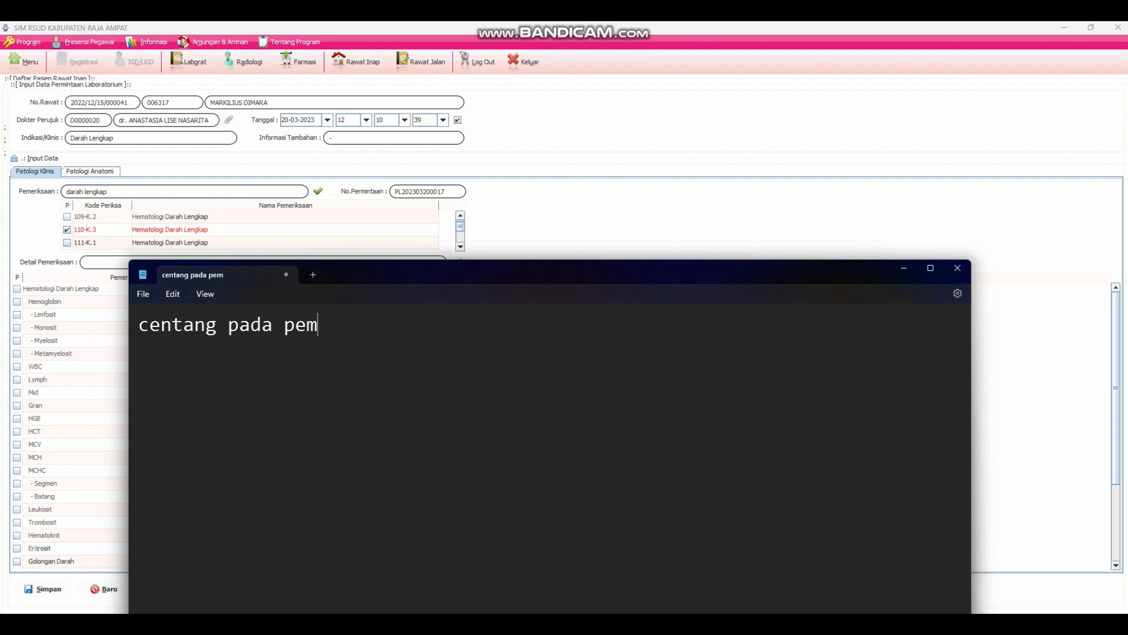
pyautogui.write('an')
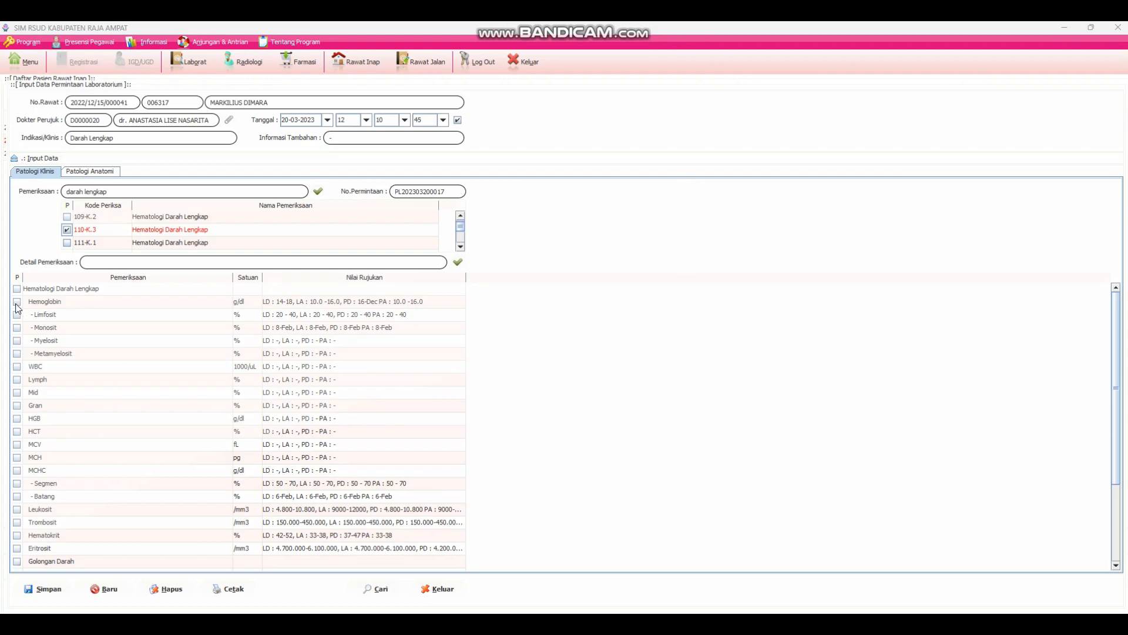
pyautogui.scroll(-1, 31, 387)
pyautogui.scroll(-2, 54, 470)
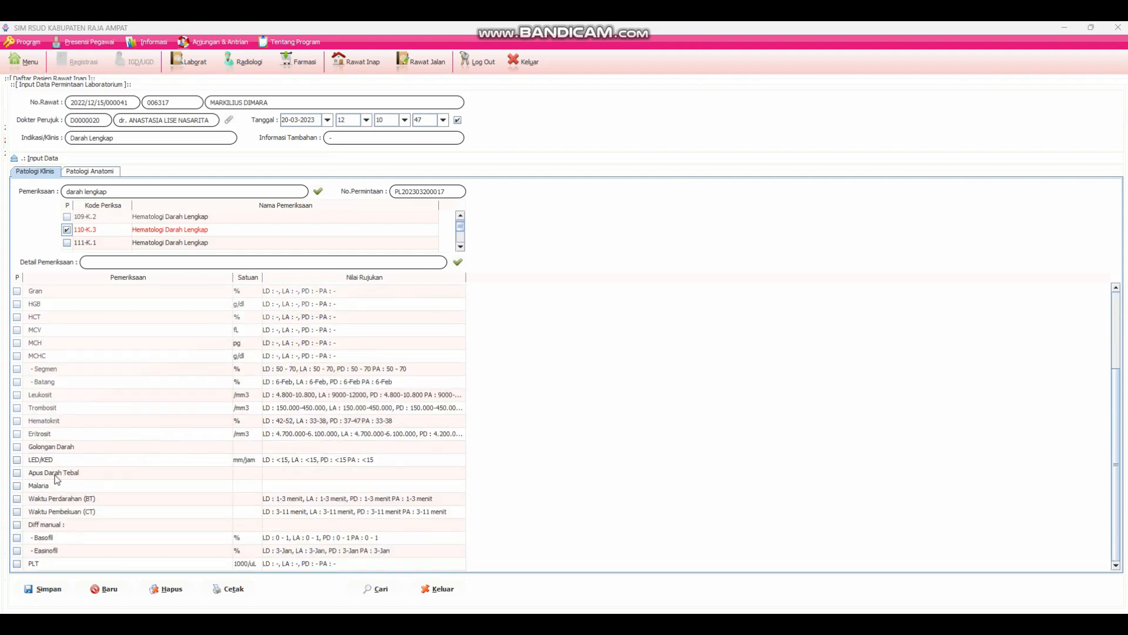
pyautogui.scroll(3, 59, 546)
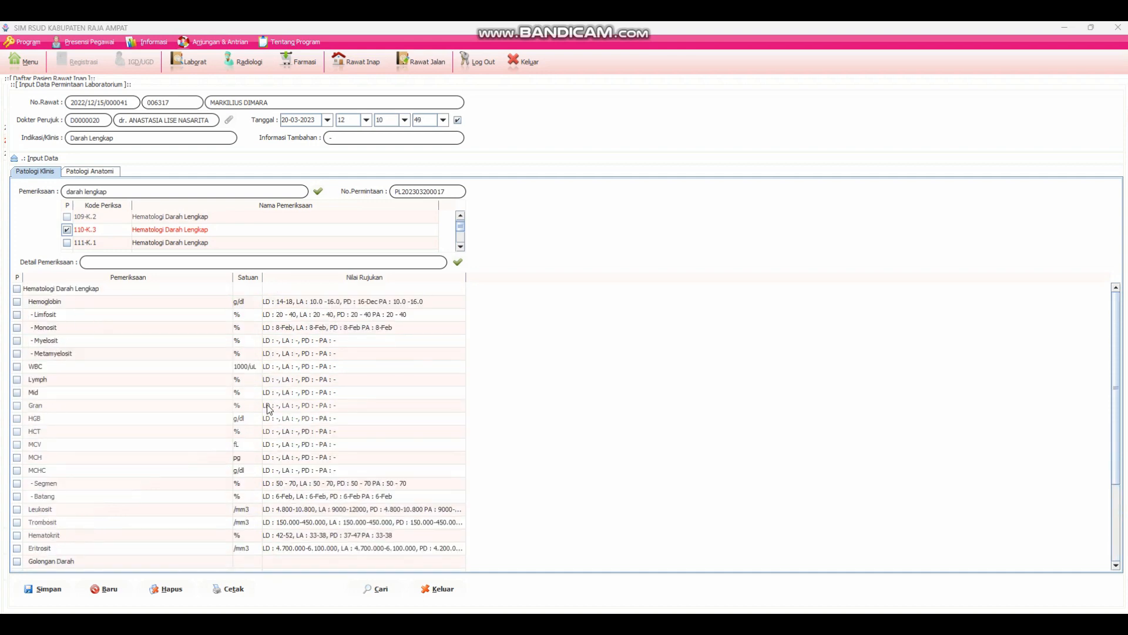
# - Switch to Notepad and replace the note with three lines: "jika akan dilakukan pemeriksaan seluruhnya", "klik kanan" and "kemudian pilih semua"
pyautogui.hotkey('alt', 'Tab')
pyautogui.moveTo(491, 356); pyautogui.dragTo(174, 347)
pyautogui.write('jika ')
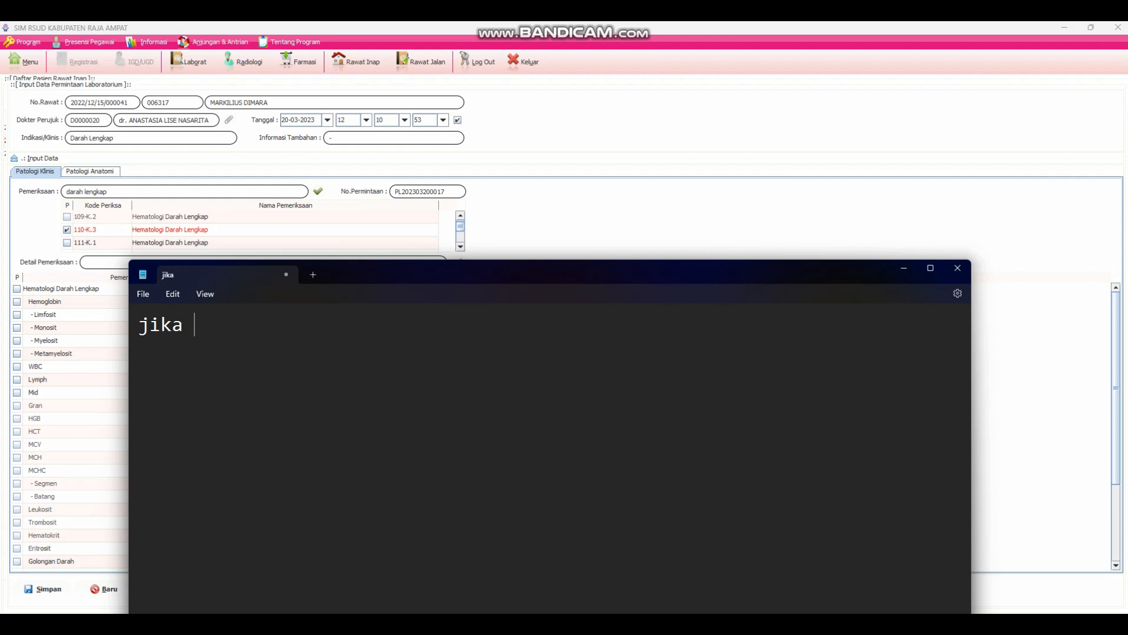
pyautogui.write('akan dilak')
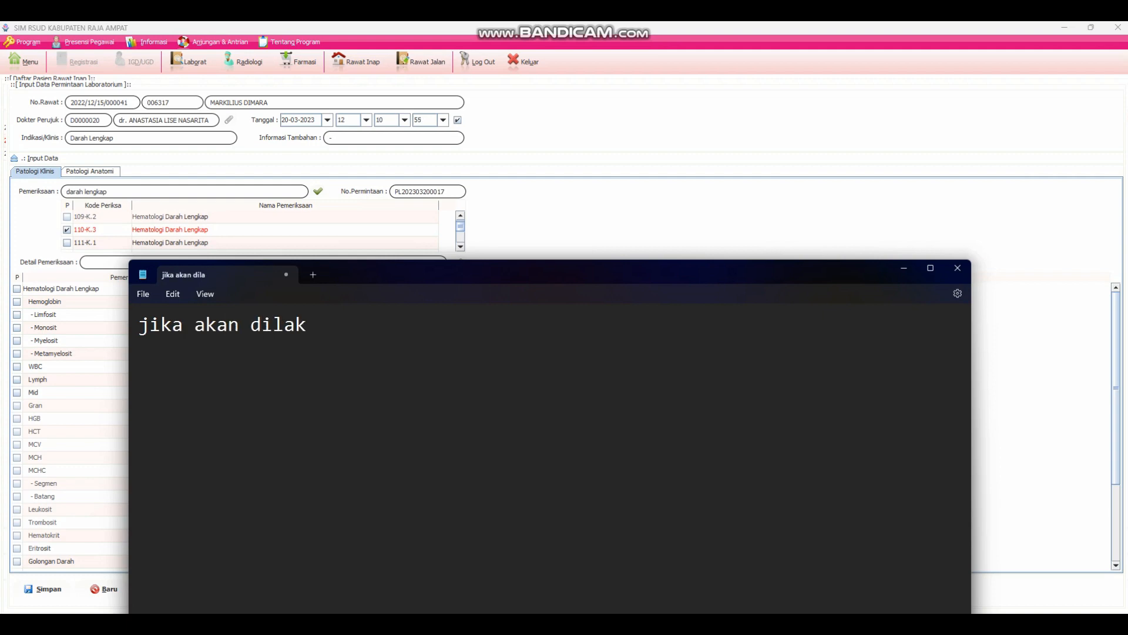
pyautogui.write('ukan peme')
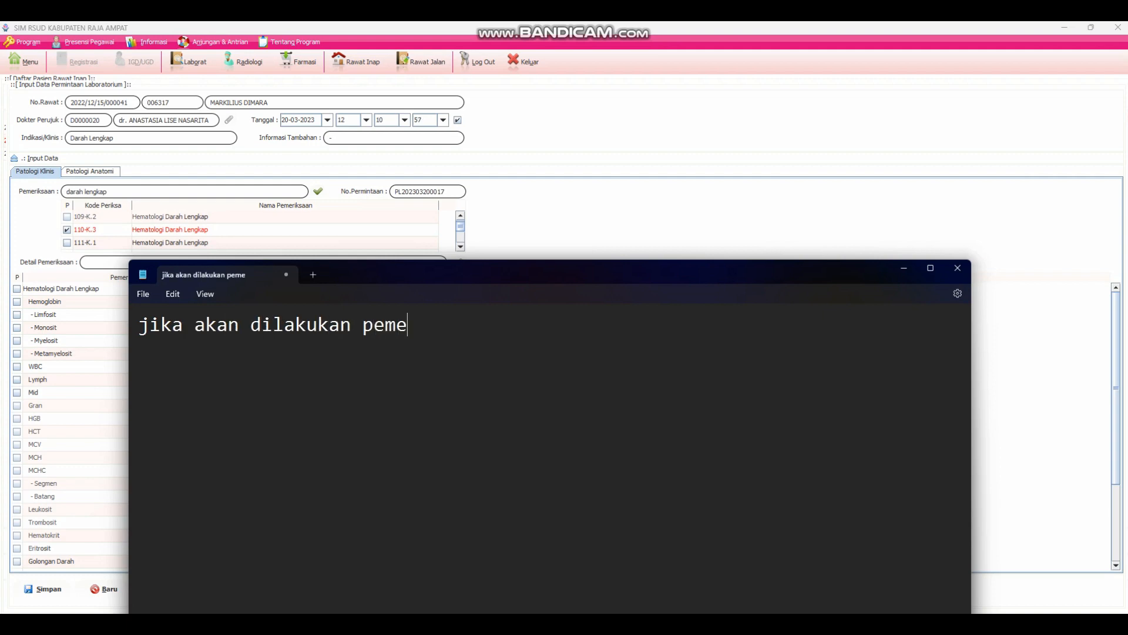
pyautogui.write('riksaan')
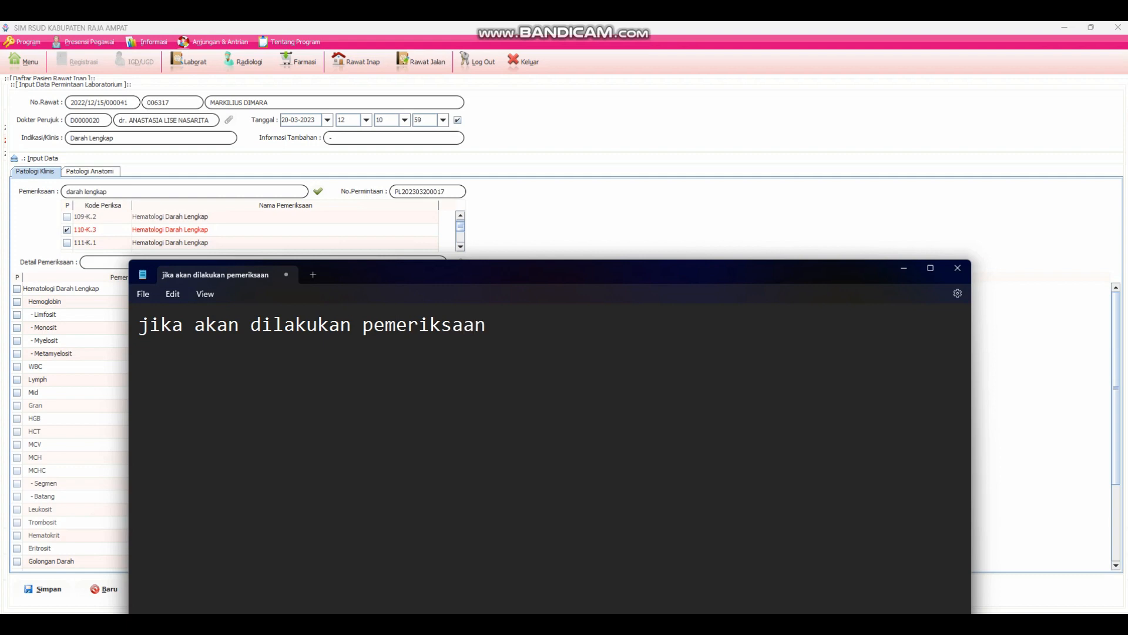
pyautogui.write(' seluruh')
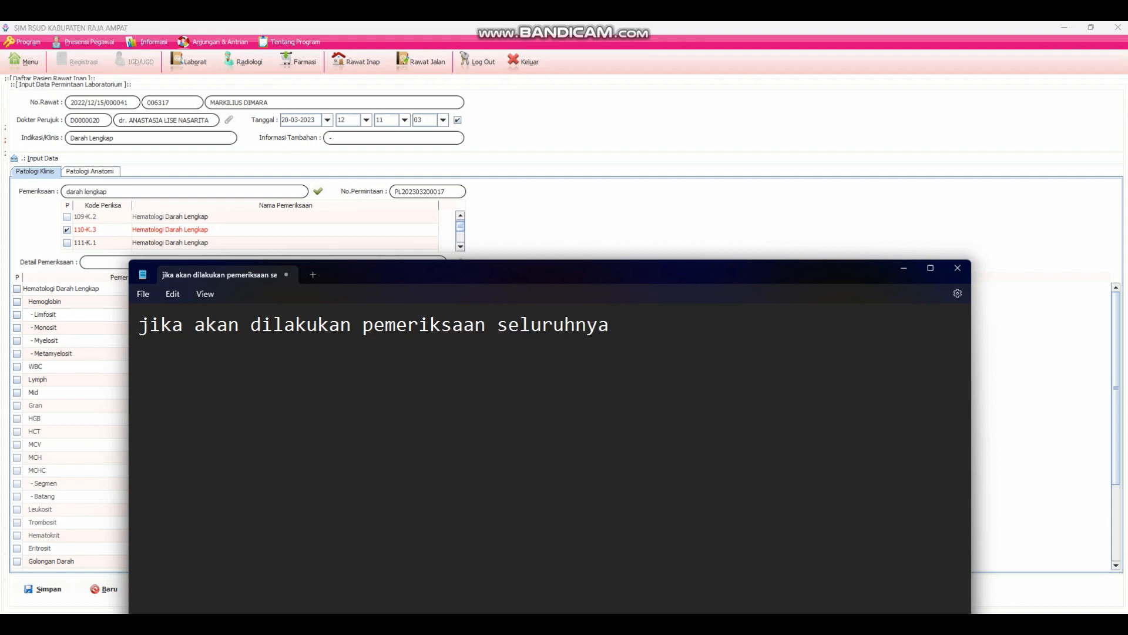
pyautogui.write('nya')
pyautogui.press('Return')
pyautogui.write('klik kanan ')
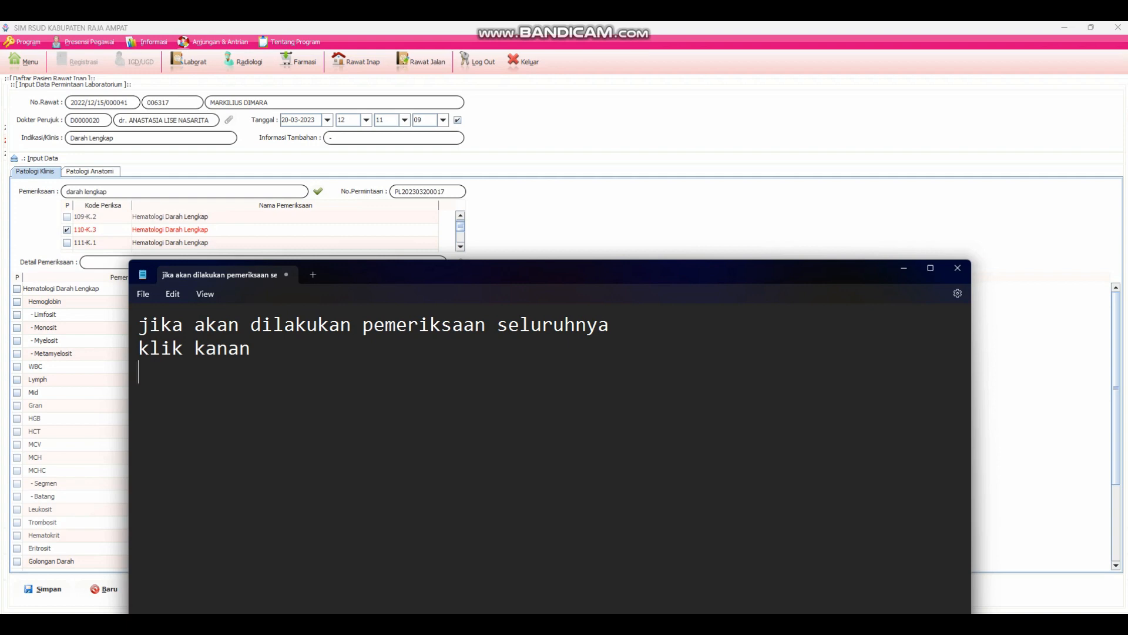
pyautogui.write('kemudian p')
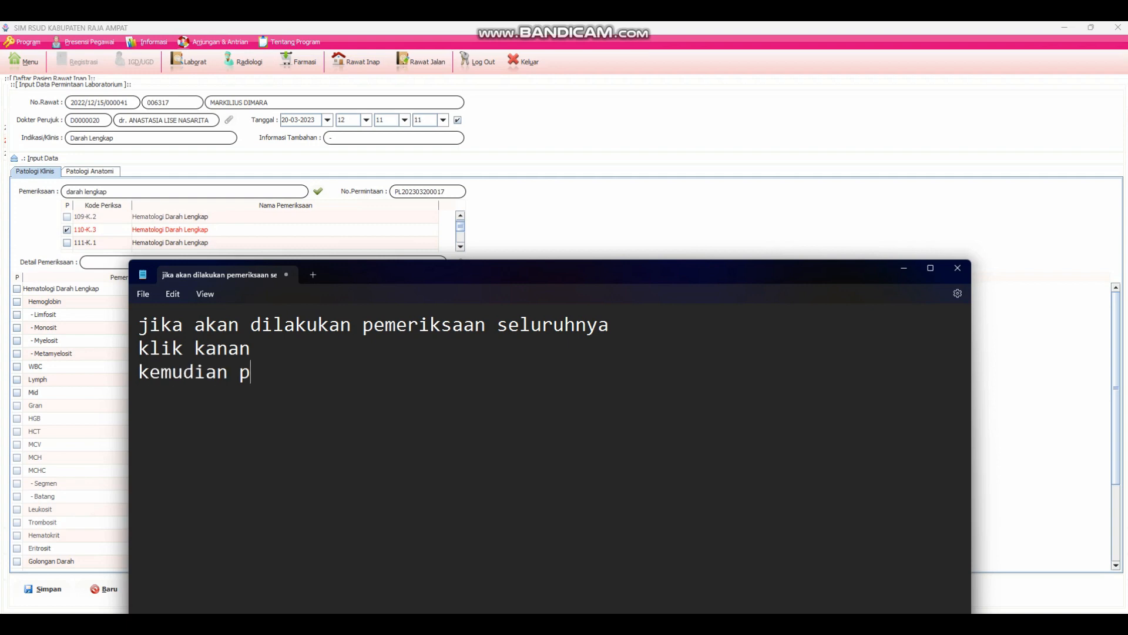
pyautogui.write('ilih semua')
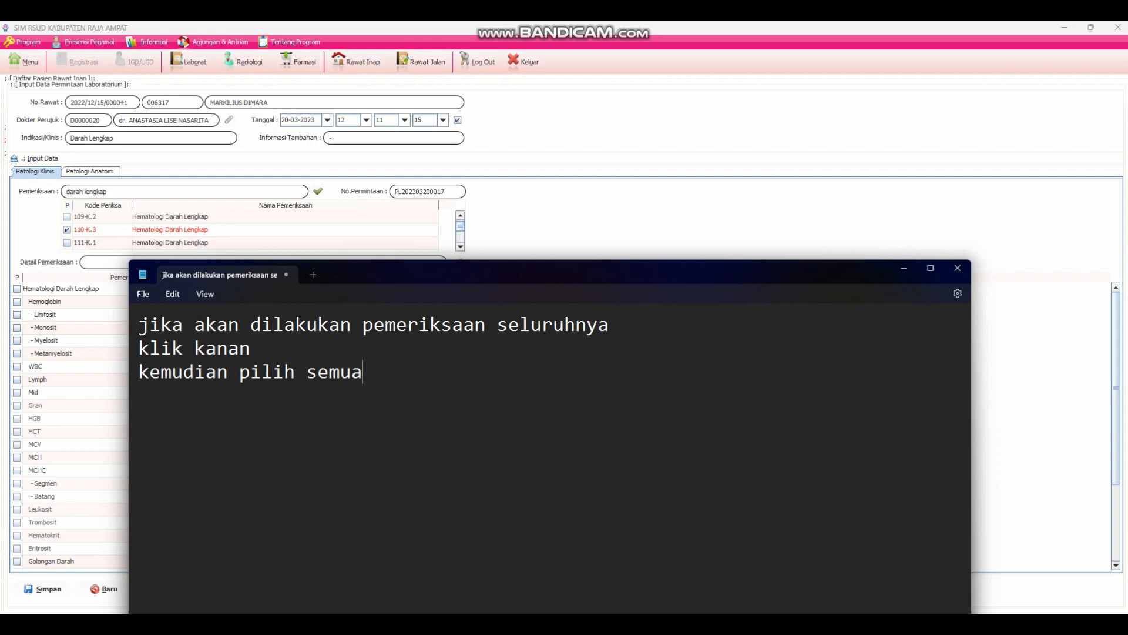
# - Return to SIM RSUD and select all detail items of the Hematologi Darah Lengkap examination
pyautogui.click(94, 338)
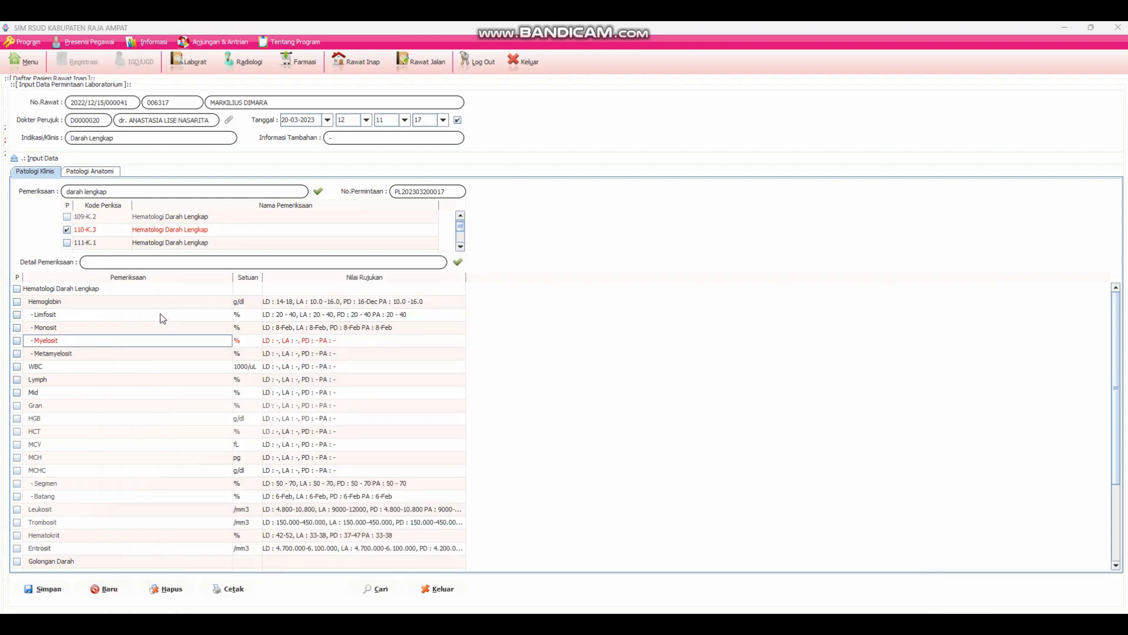
pyautogui.rightClick(82, 321)
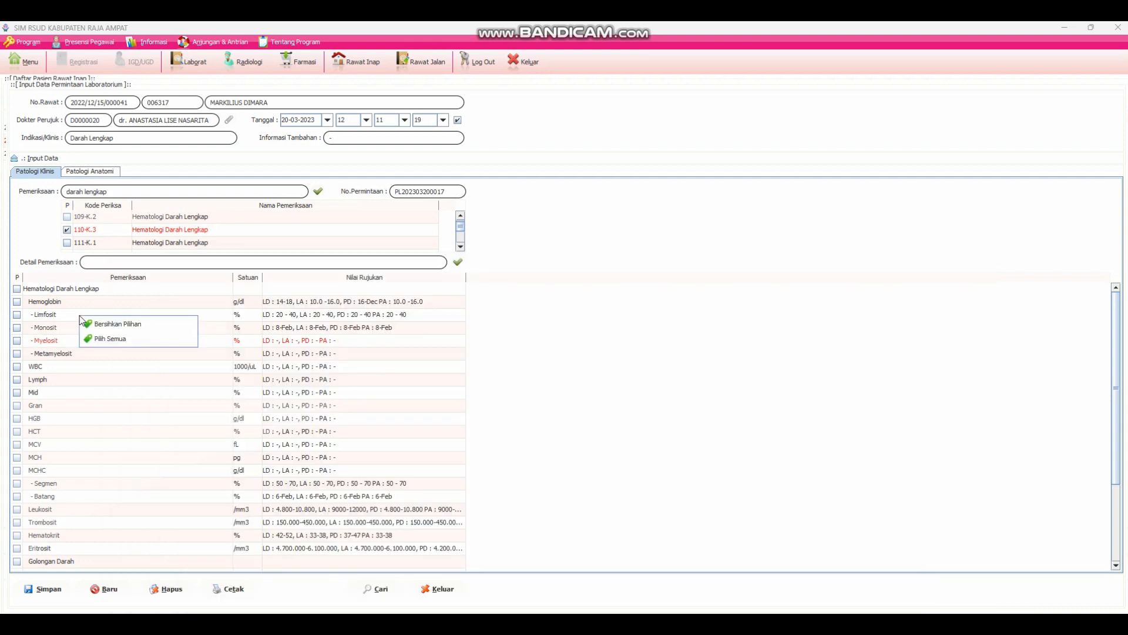
pyautogui.click(103, 339)
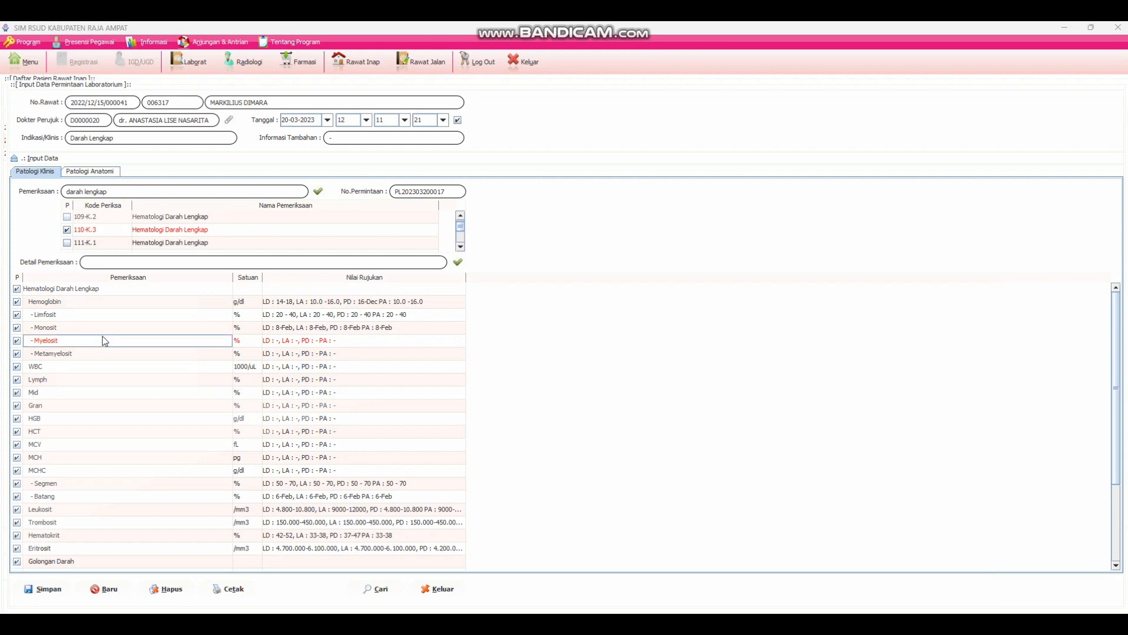
# - Switch to Notepad and add the line "kemudian simpan" at the end of the note
pyautogui.hotkey('alt', 'Tab')
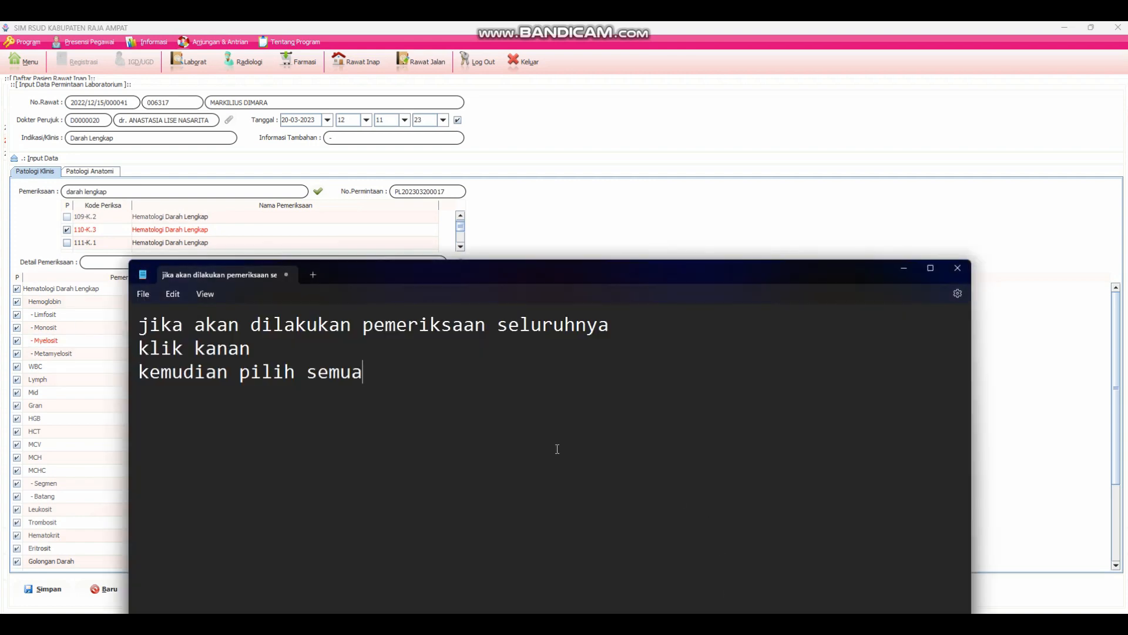
pyautogui.write('kemudian simpan')
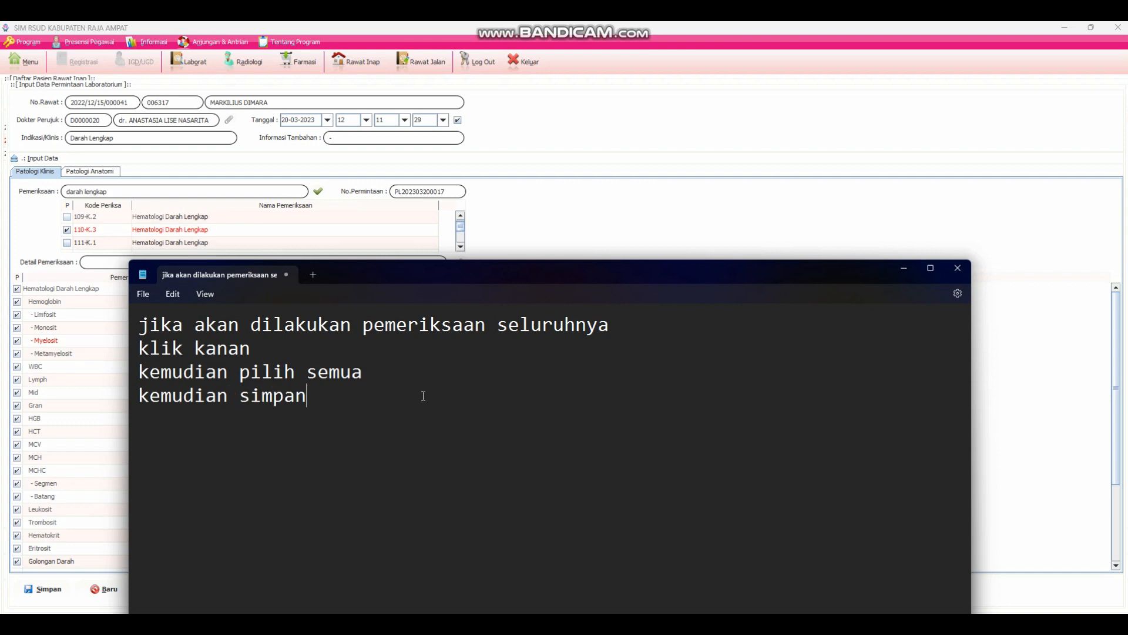
# - Start saving the laboratory request in SIM RSUD, and add the line "pilih yes" to the Notepad note
pyautogui.click(707, 235)
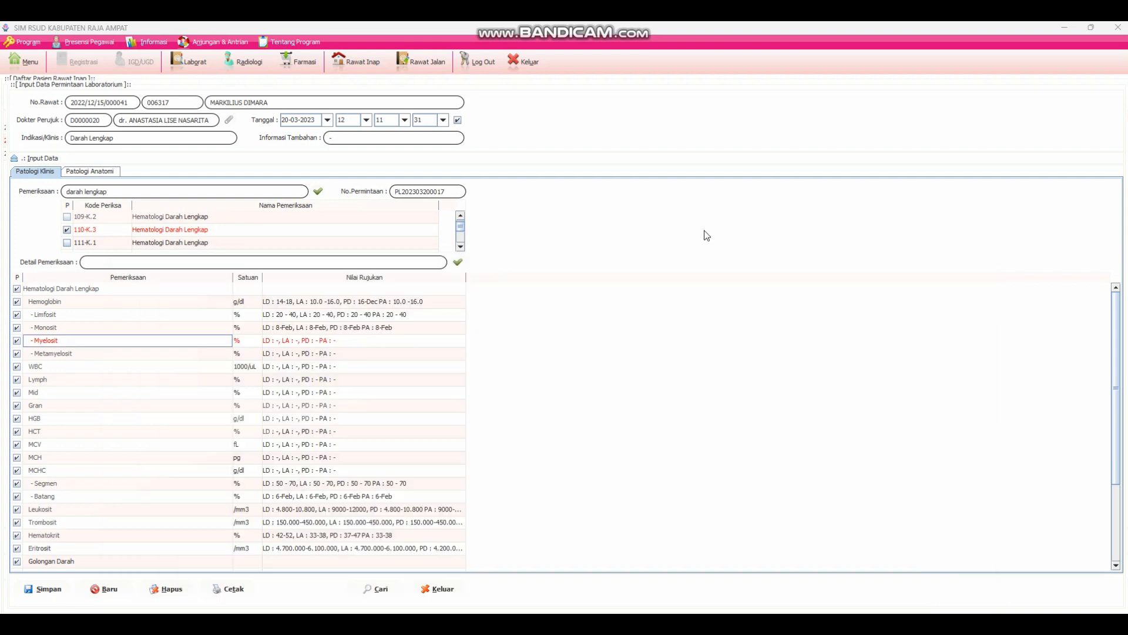
pyautogui.click(46, 589)
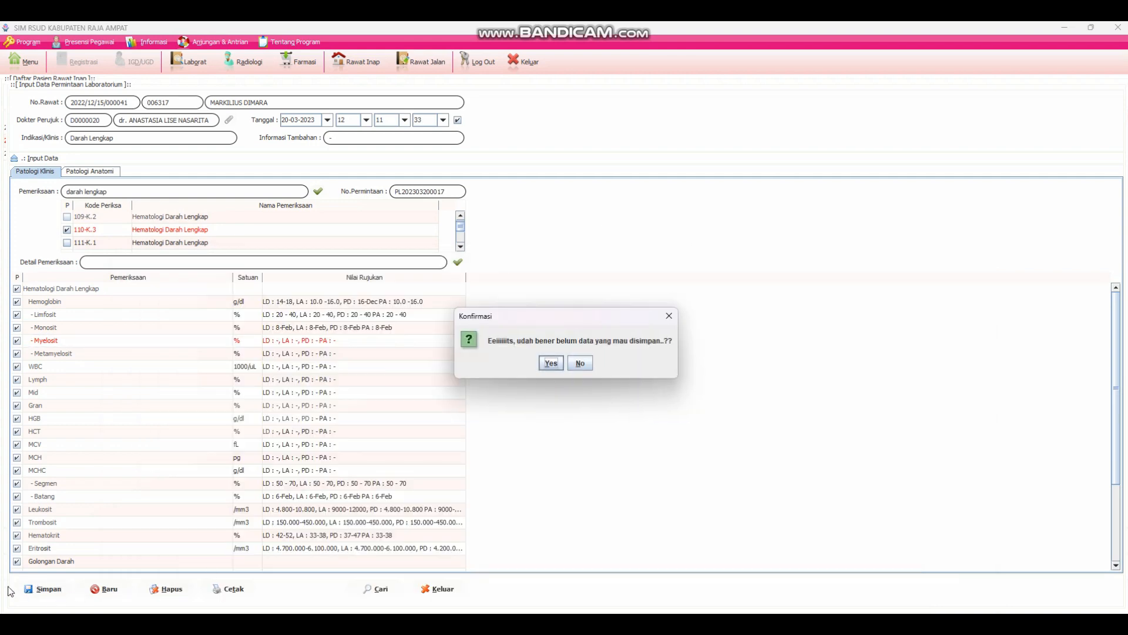
pyautogui.click(715, 625)
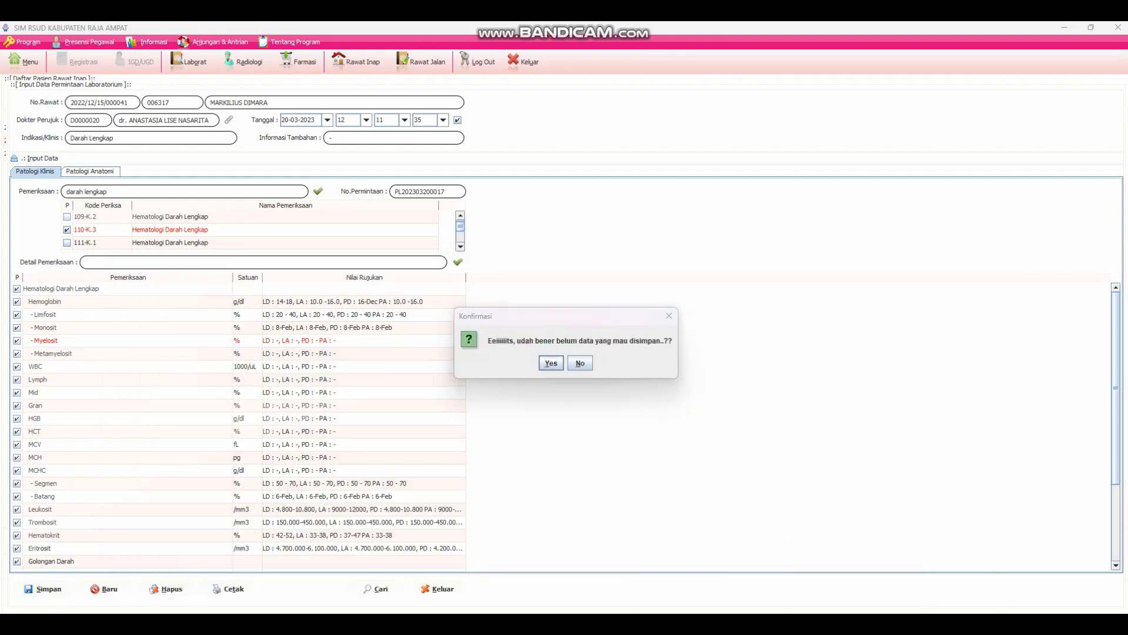
pyautogui.press('Return')
pyautogui.write('pil')
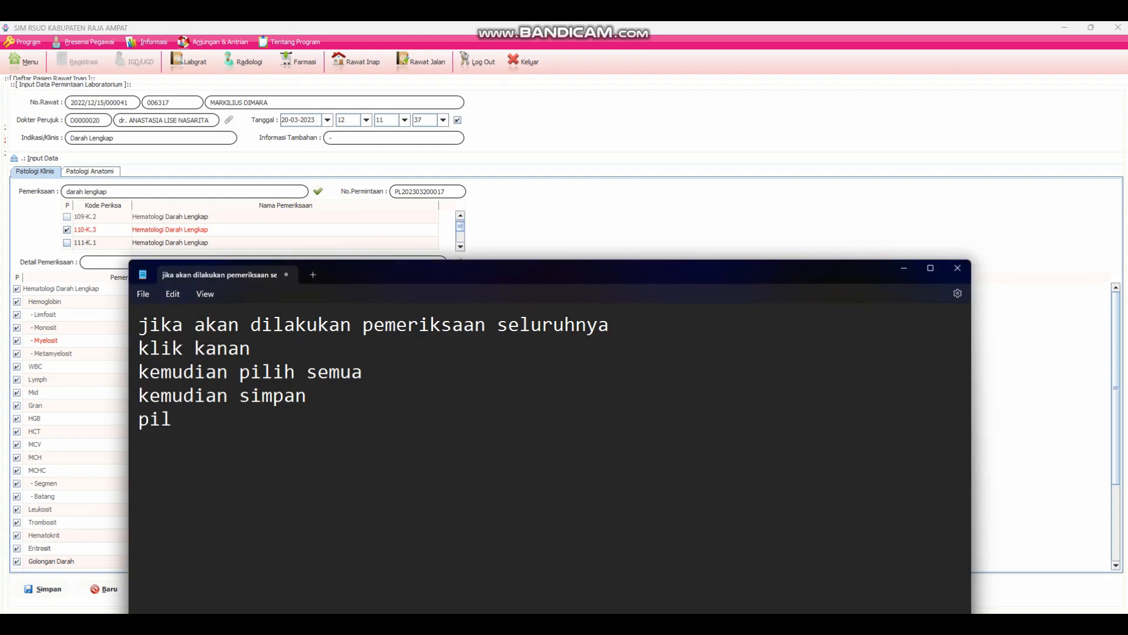
pyautogui.write('ih yes')
pyautogui.click(767, 27)
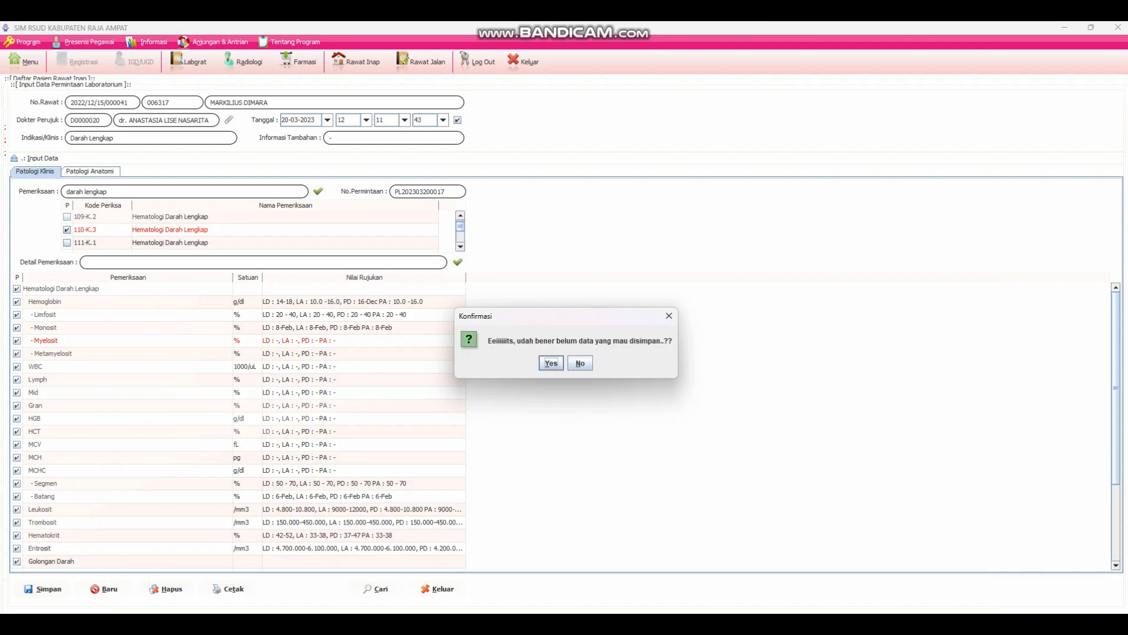
# - Switch to Notepad and replace the whole note with "secara otomatis permintaan akan terkirim ke lab"
pyautogui.hotkey('alt', 'Tab')
pyautogui.hotkey('ctrl', 'a')
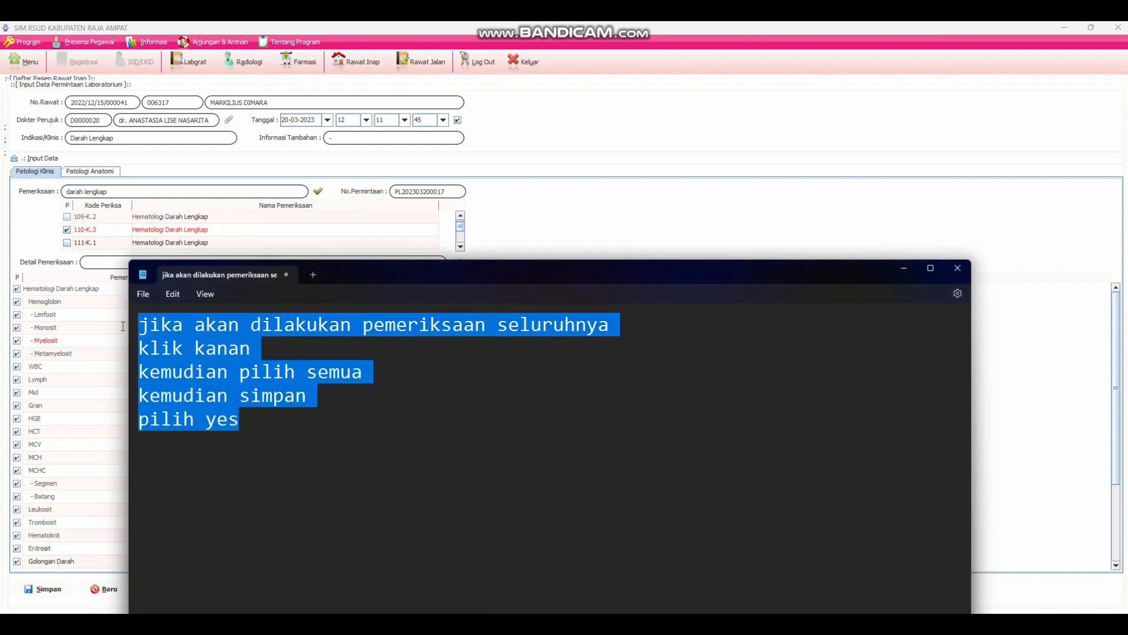
pyautogui.write('secara')
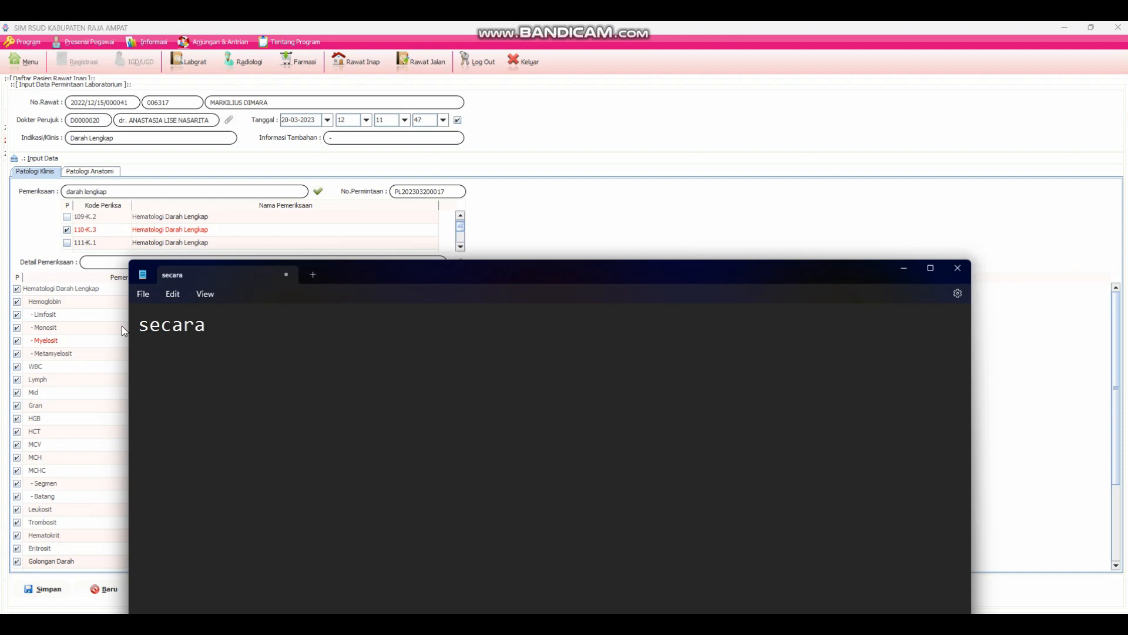
pyautogui.write(' otomatis perminta')
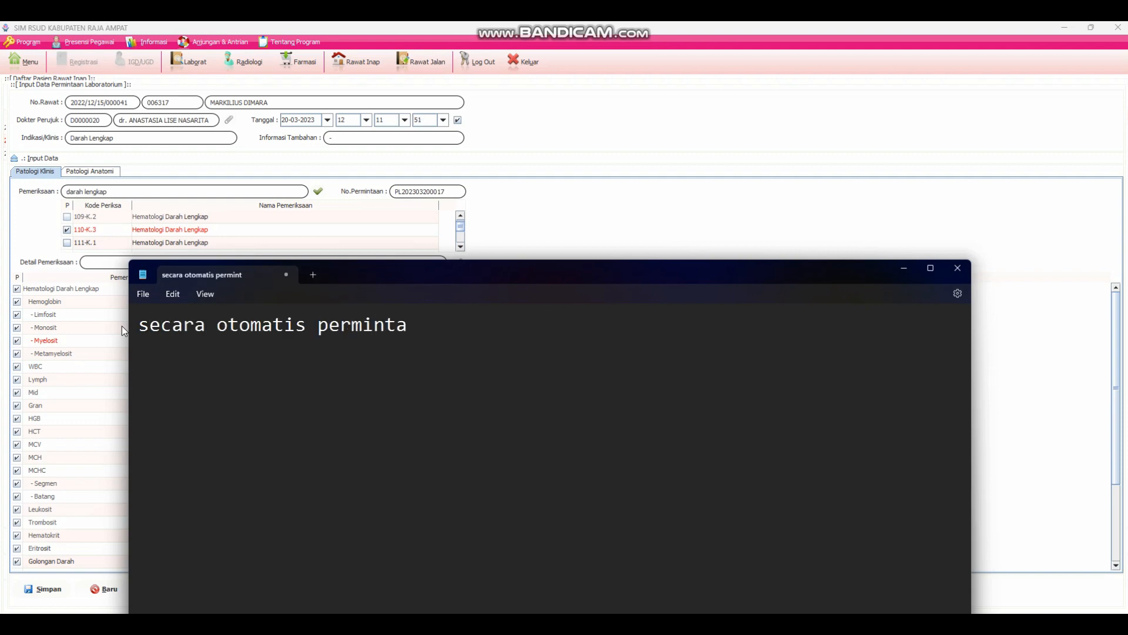
pyautogui.write('an akan ter')
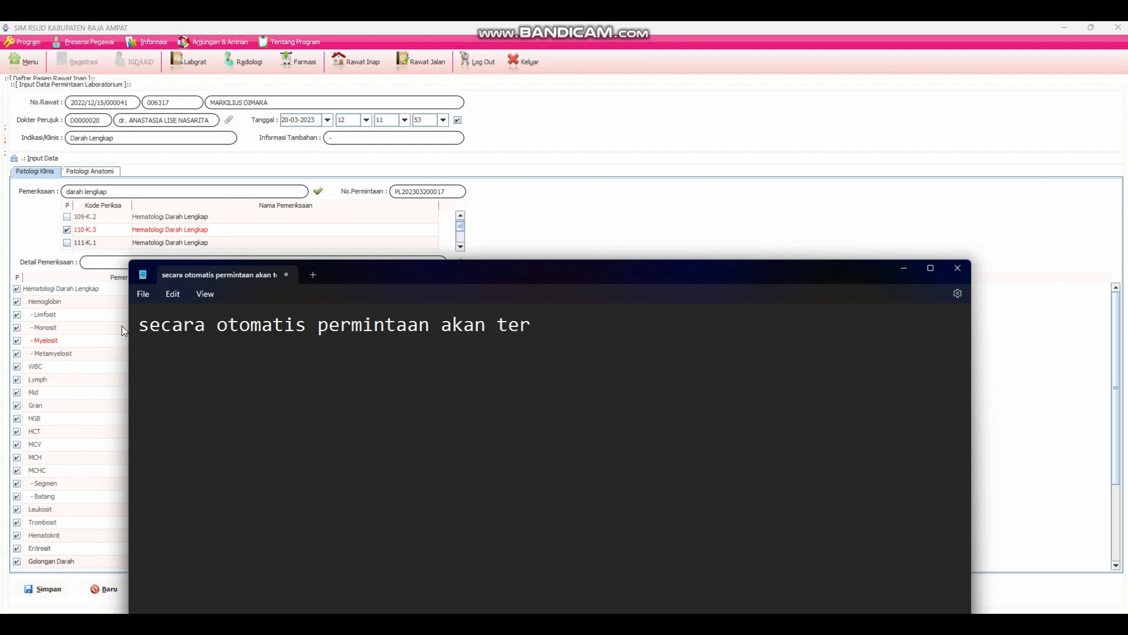
pyautogui.write('kirim ke lab')
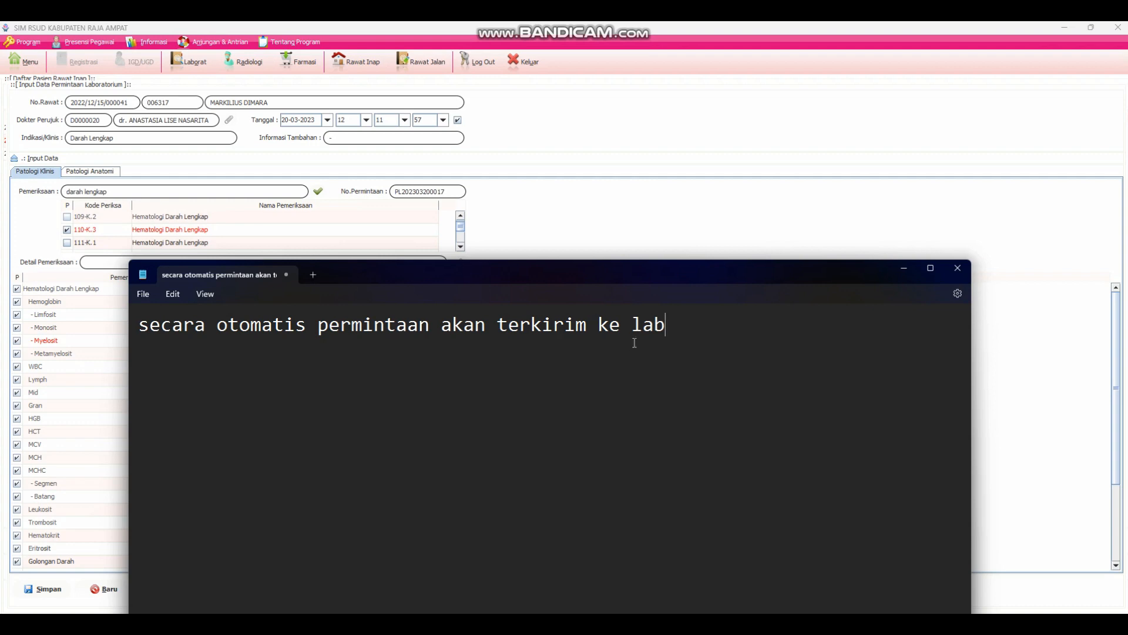
# - Replace the Notepad note with "jika hanya beberpa yang akan di periksa"
pyautogui.moveTo(676, 325); pyautogui.dragTo(60, 367)
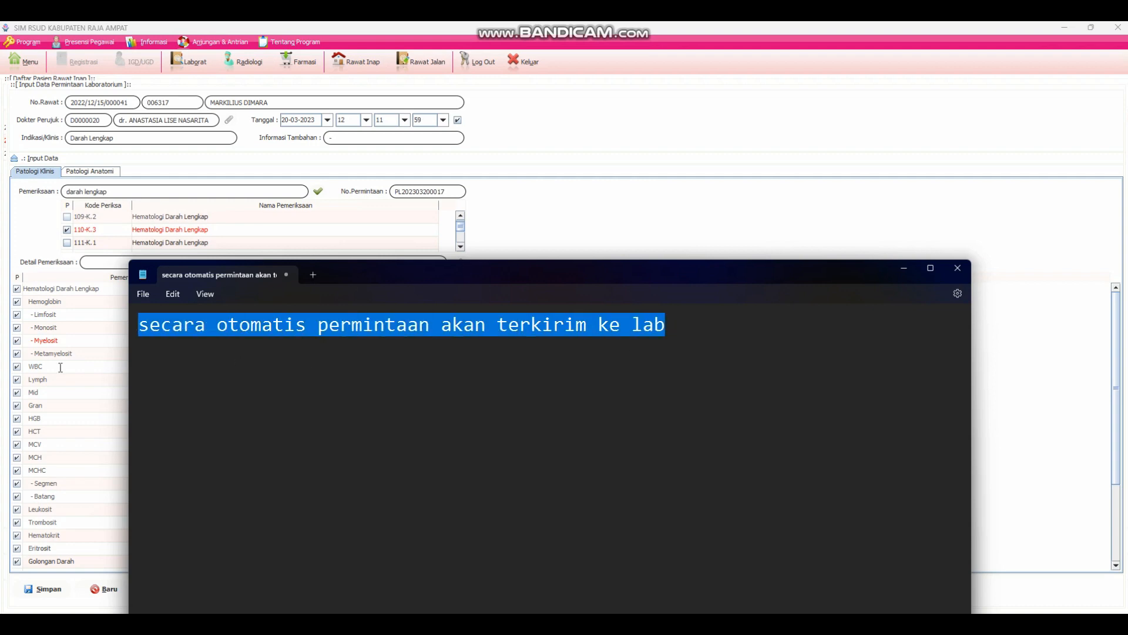
pyautogui.write('jika h')
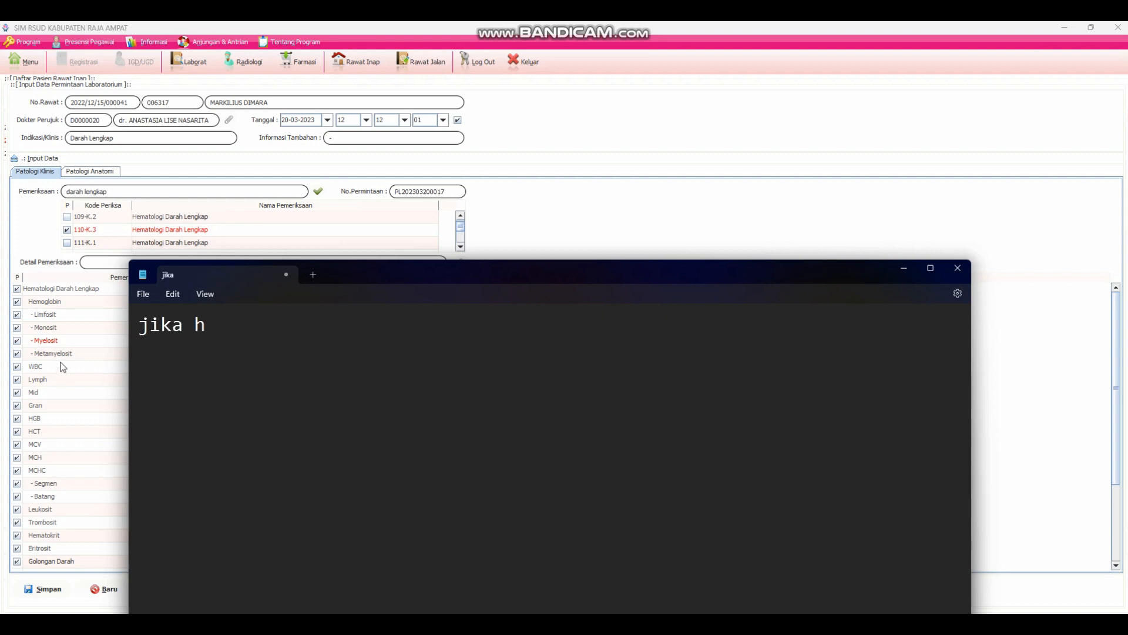
pyautogui.write('anya beb')
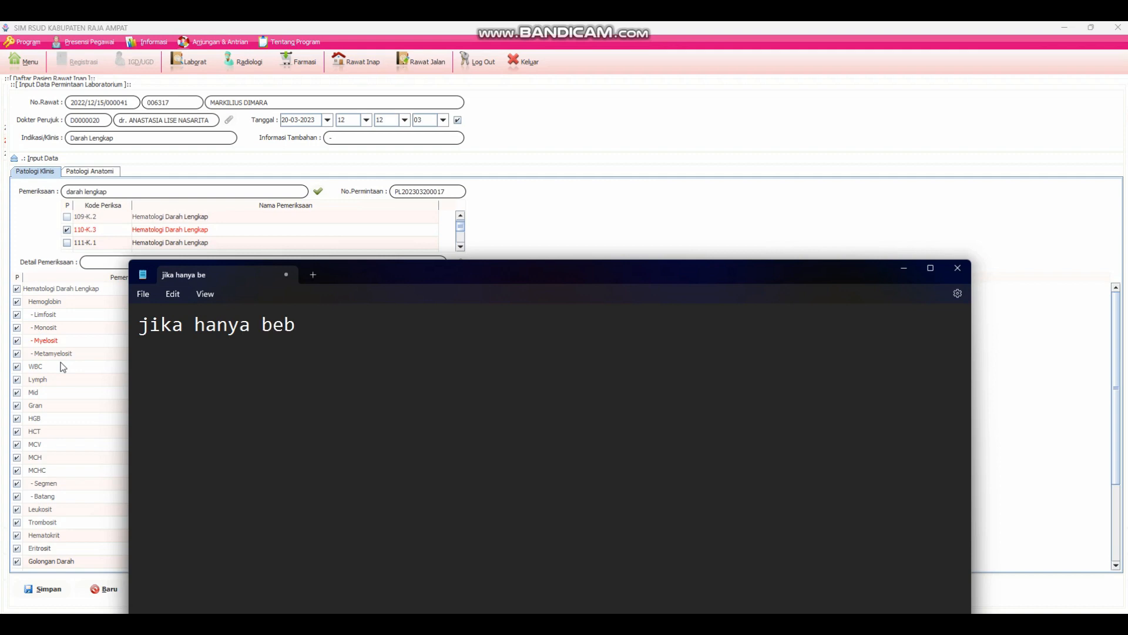
pyautogui.write('erpa yang')
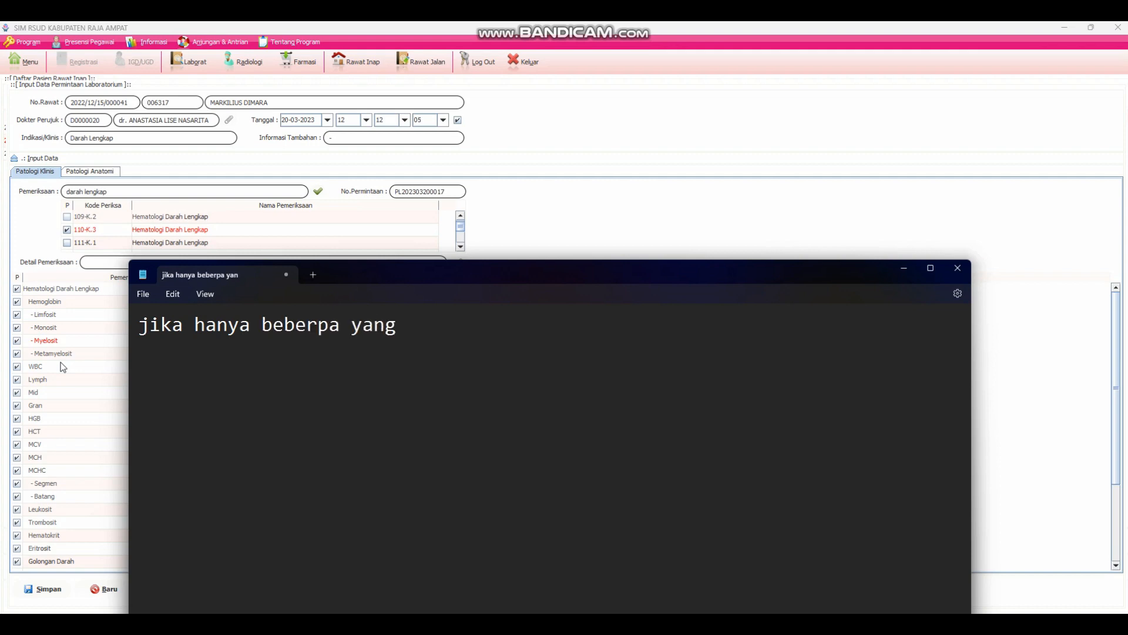
pyautogui.write(' akan di p')
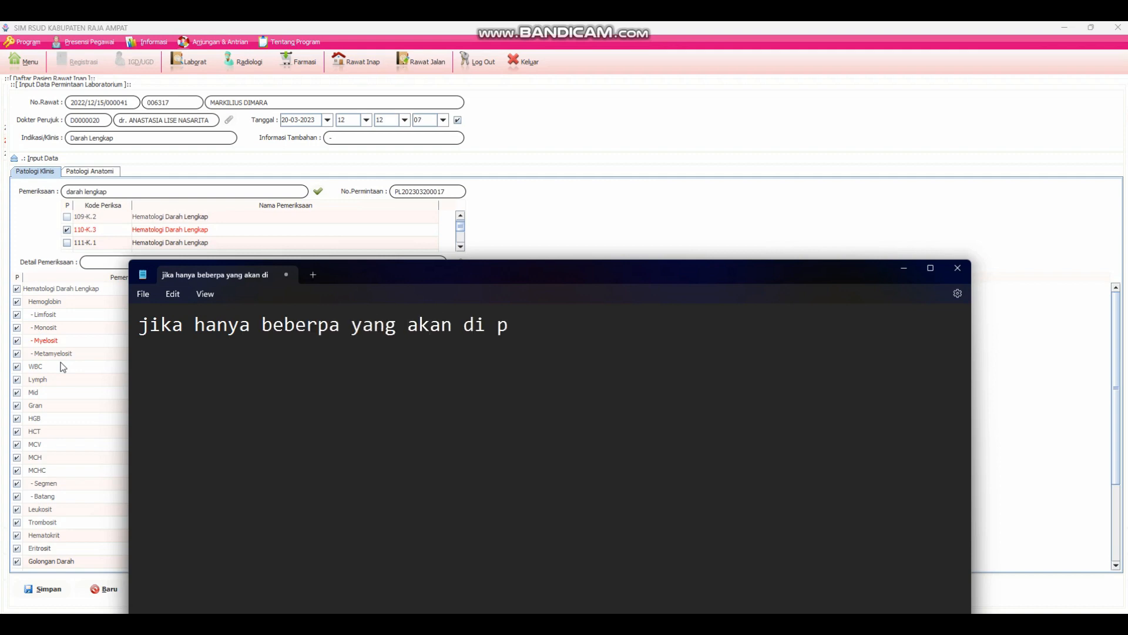
pyautogui.write('eriksa')
# - Add a second line to the note reading "cukup centang satu persatu"
pyautogui.press('Return')
pyautogui.write('cuklup')
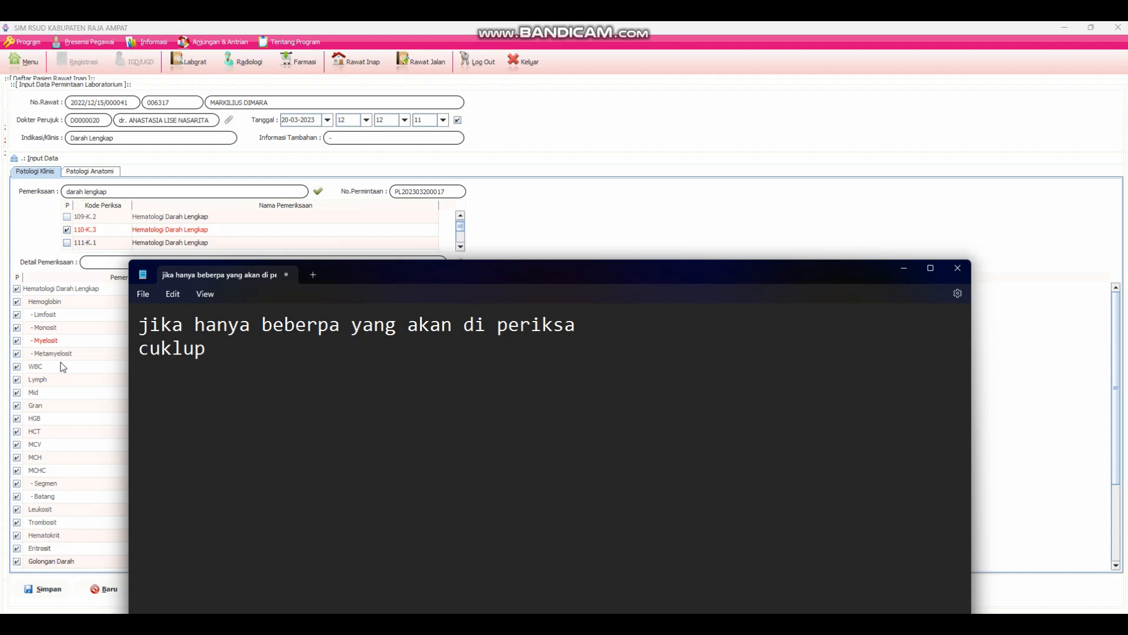
pyautogui.press('BackSpace')
pyautogui.press('BackSpace')
pyautogui.press('BackSpace')
pyautogui.write('up centang ')
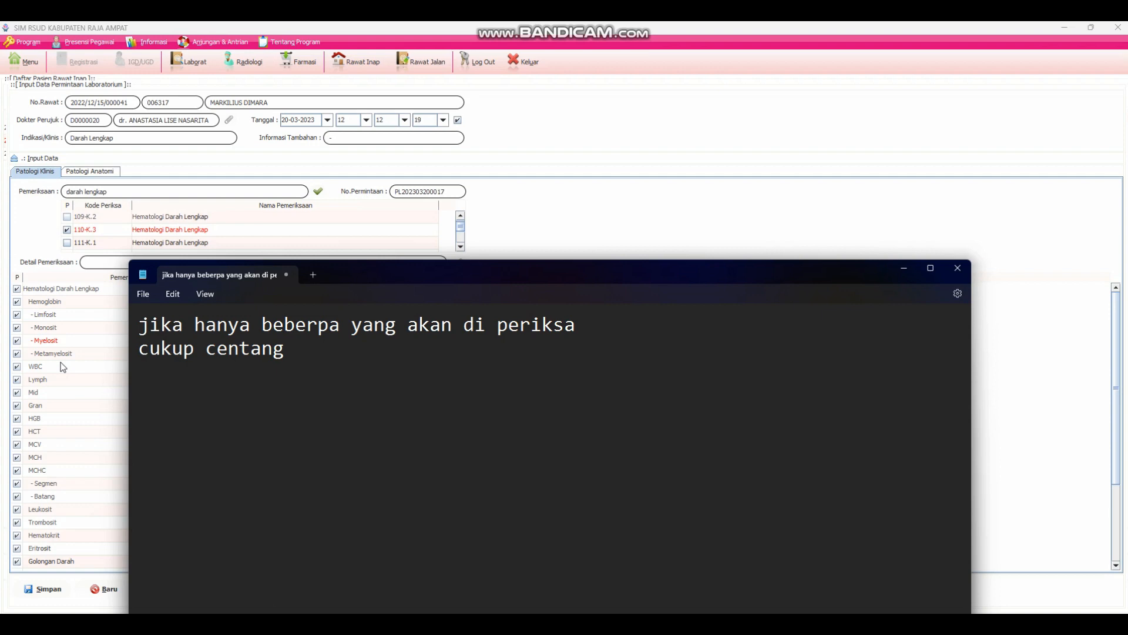
pyautogui.write('y')
pyautogui.press('BackSpace')
pyautogui.write('satu persatu')
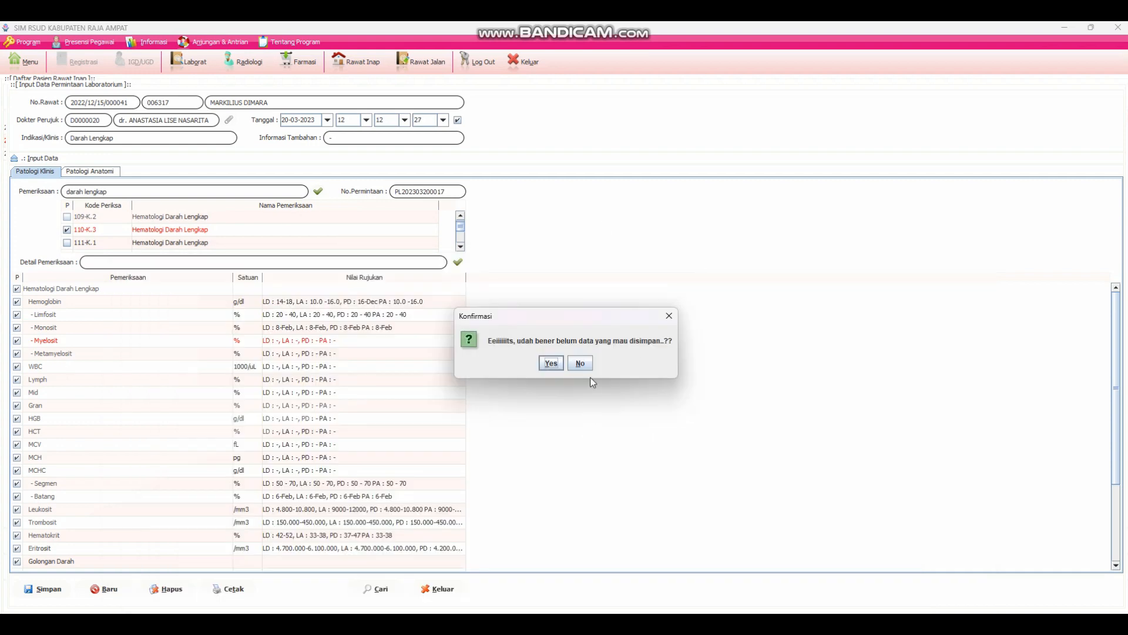
# - In SIM RSUD, decline the save confirmation and clear all selected examination detail items
pyautogui.click(580, 363)
pyautogui.rightClick(146, 486)
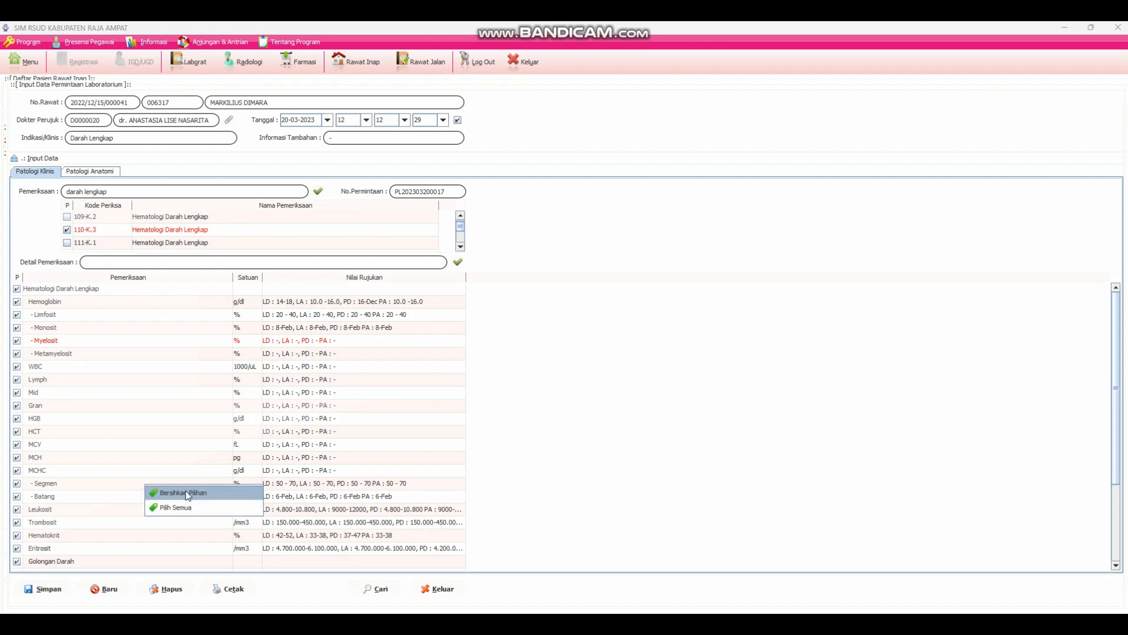
pyautogui.click(187, 492)
# - Select the Hemoglobin, Limfosit, Monosit, Myelosit, Trombosit and Leukosit detail items, and start saving the laboratory request
pyautogui.click(17, 302)
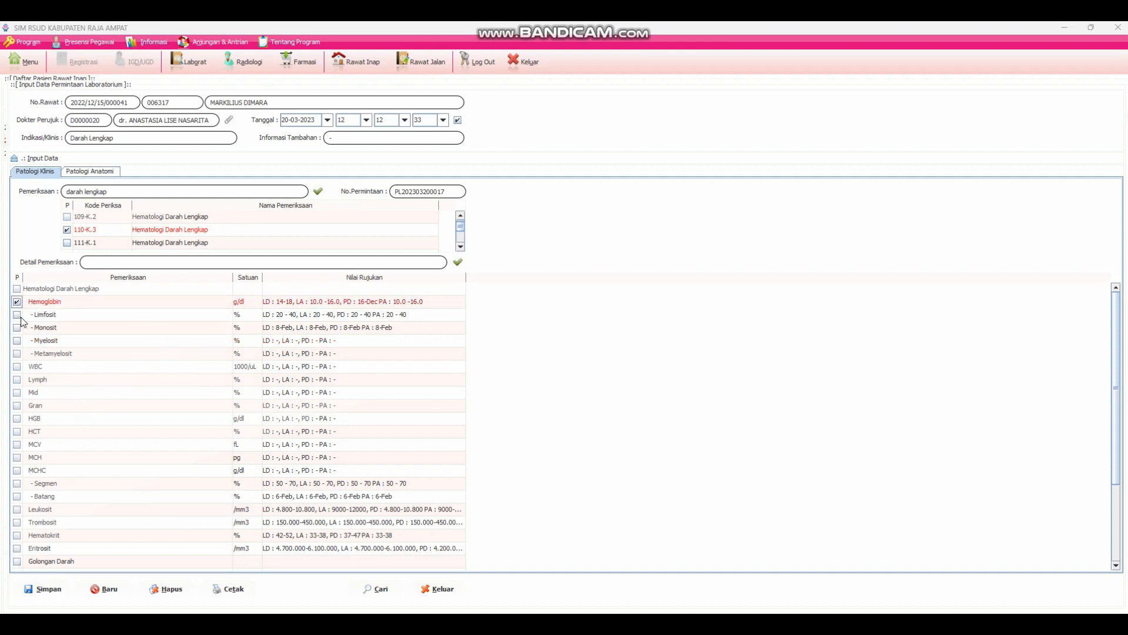
pyautogui.click(17, 314)
pyautogui.click(17, 328)
pyautogui.click(17, 340)
pyautogui.scroll(-2, 44, 505)
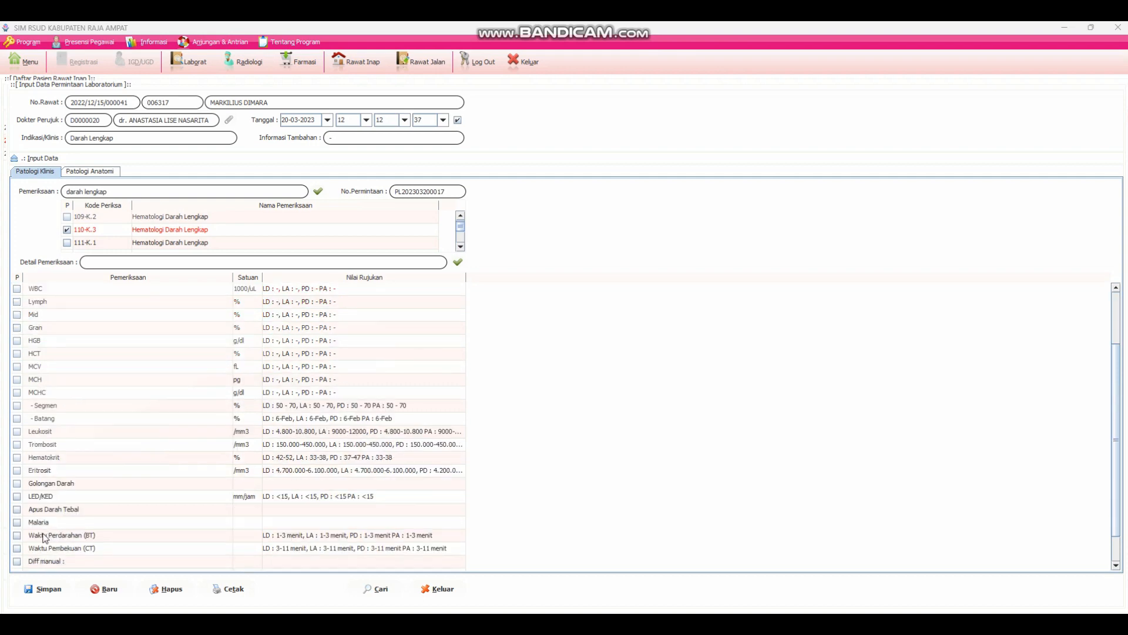
pyautogui.scroll(-1, 33, 500)
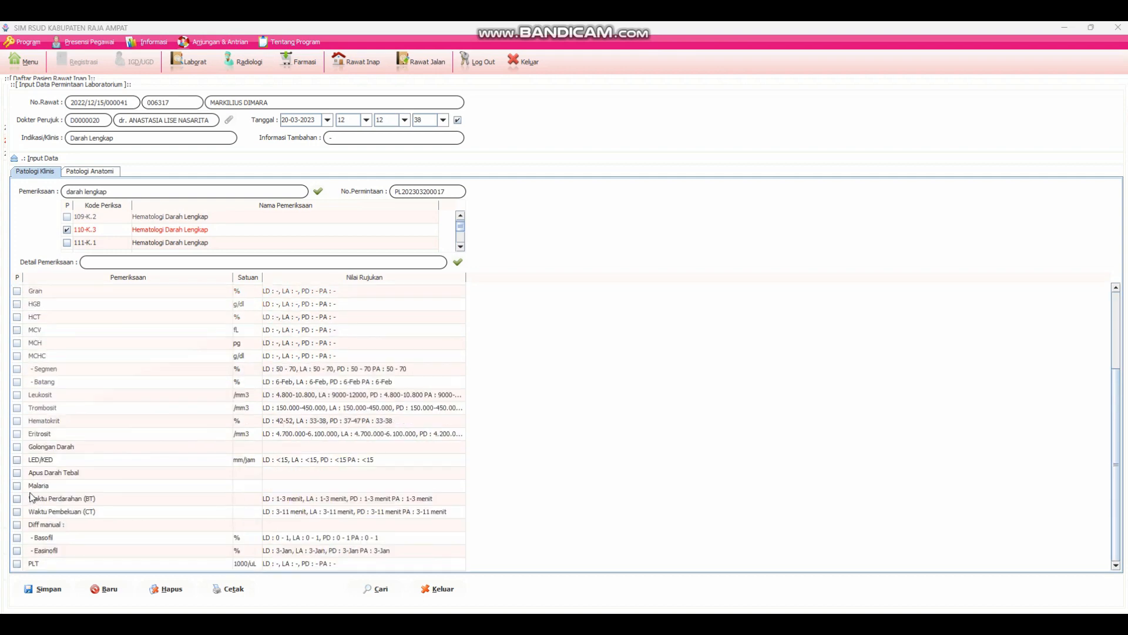
pyautogui.click(17, 408)
pyautogui.click(18, 395)
pyautogui.click(50, 589)
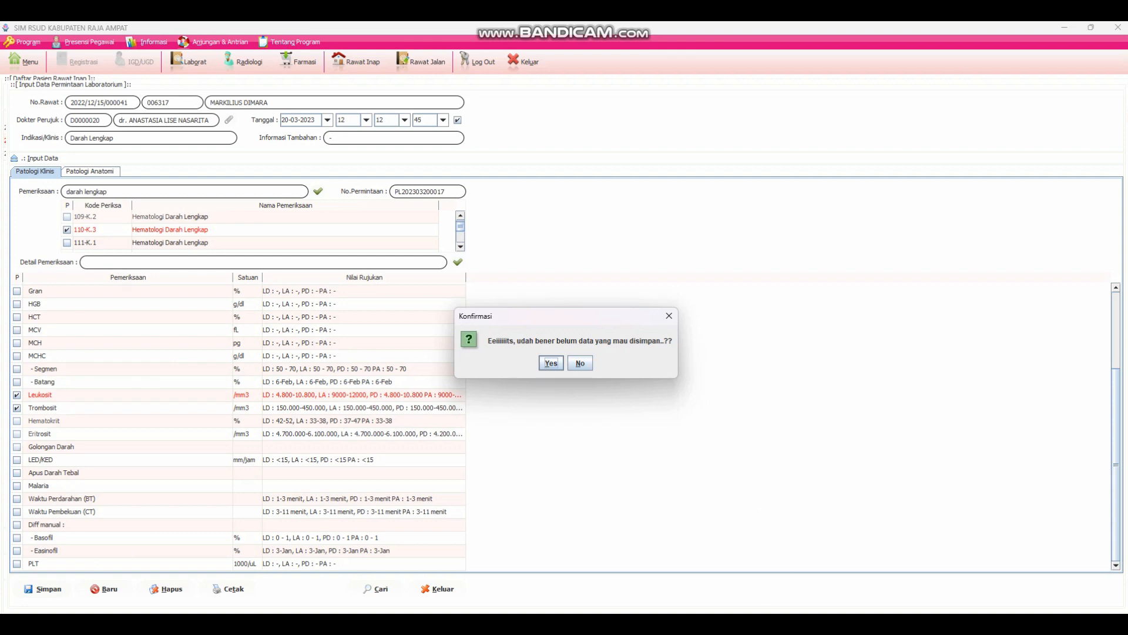
# - Switch to Notepad and replace the note with "Terima kasih"
pyautogui.click(715, 623)
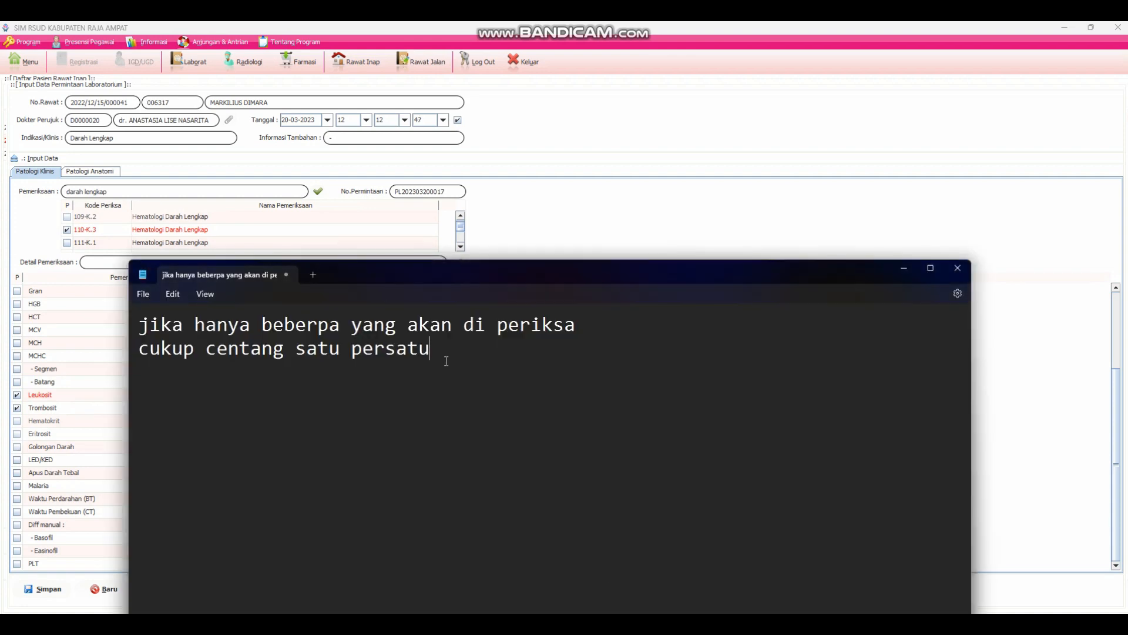
pyautogui.moveTo(447, 361); pyautogui.dragTo(128, 329)
pyautogui.write('Ter')
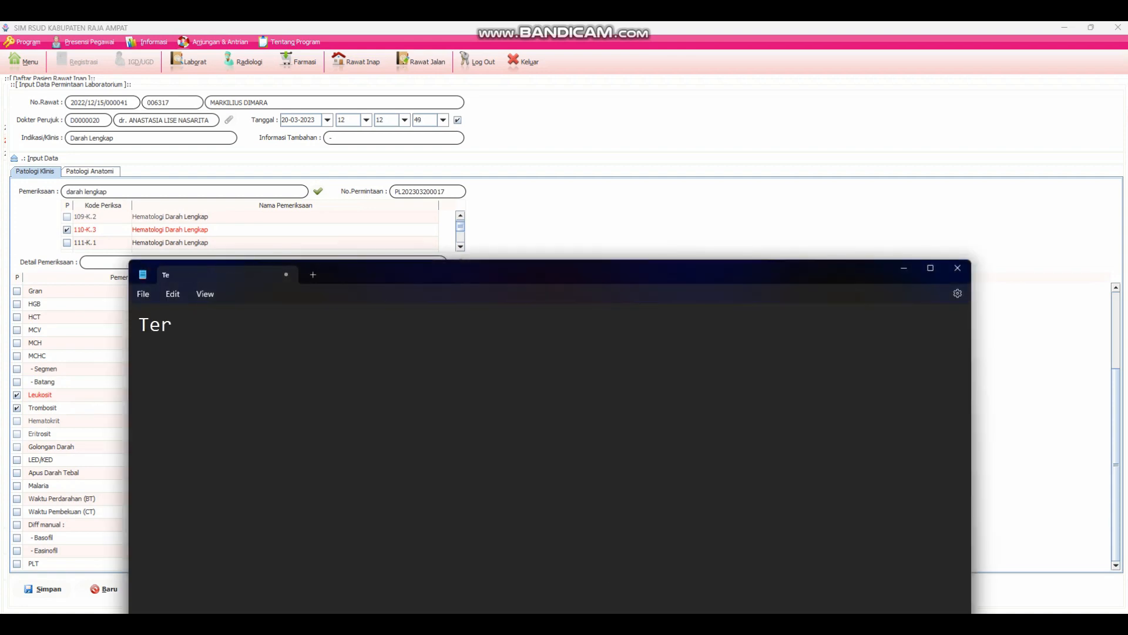
pyautogui.write('ima kasih')
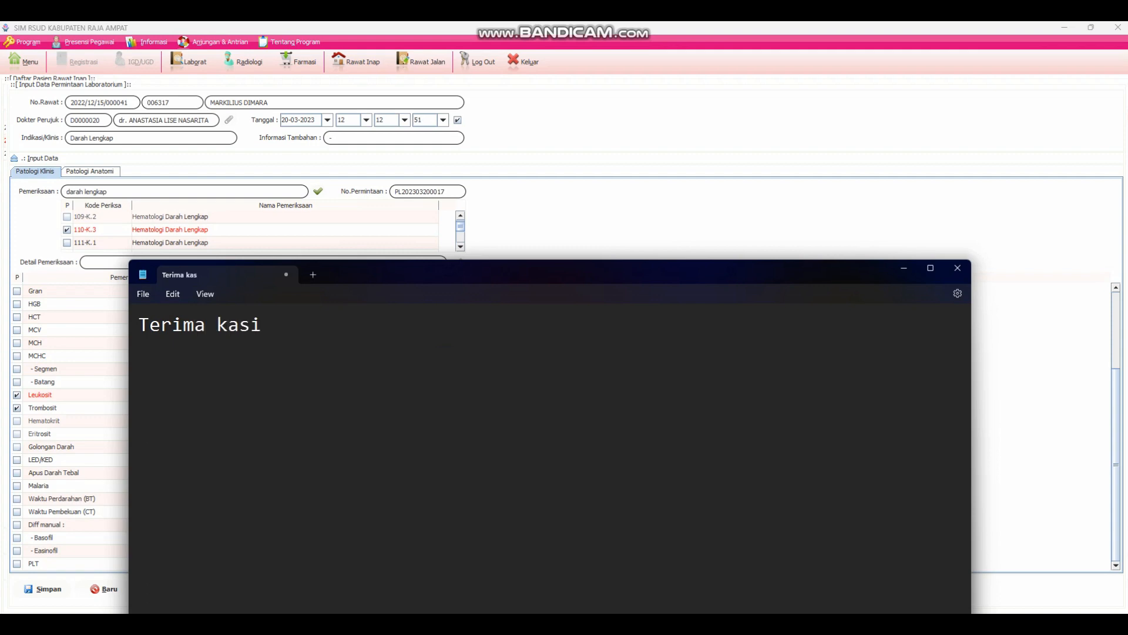